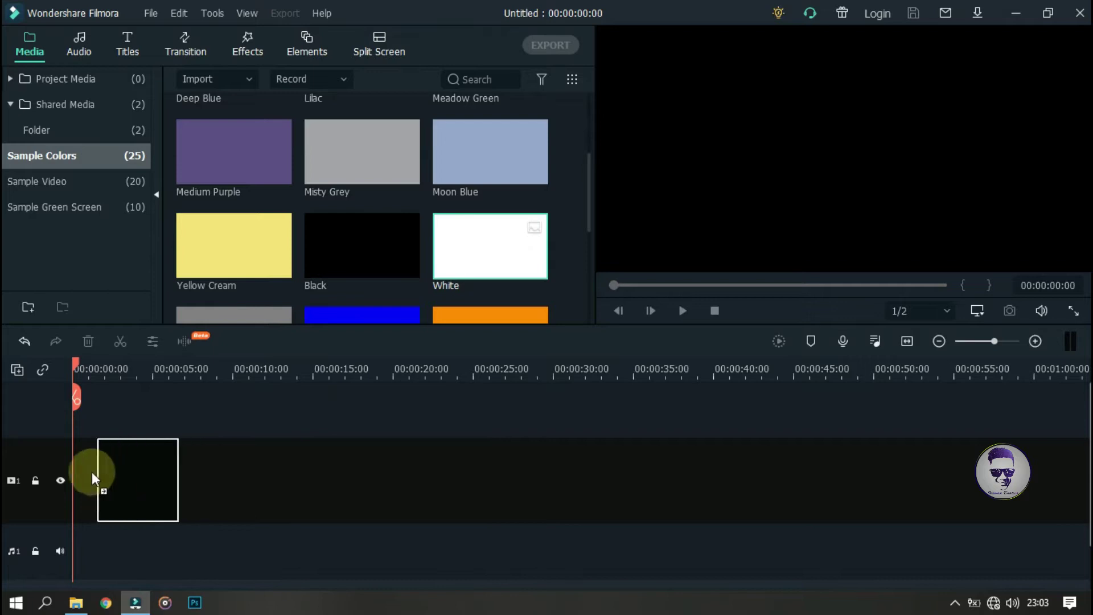
Add a second video track above the White clip and place a Default Title at its start
{"action": "right_click", "coordinate": [34, 452]}
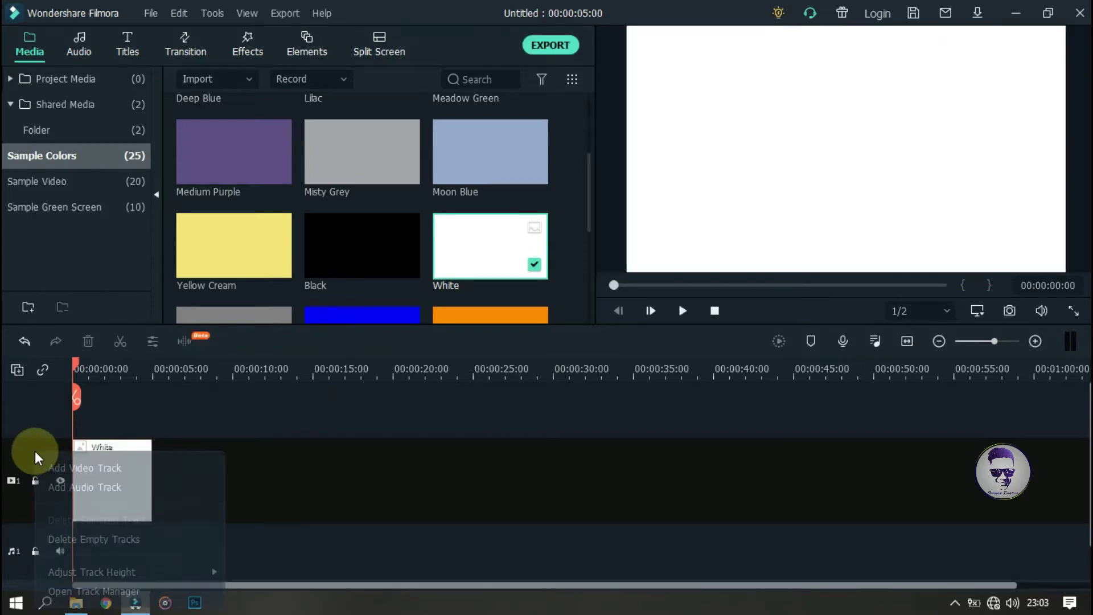
{"action": "left_click", "coordinate": [76, 471]}
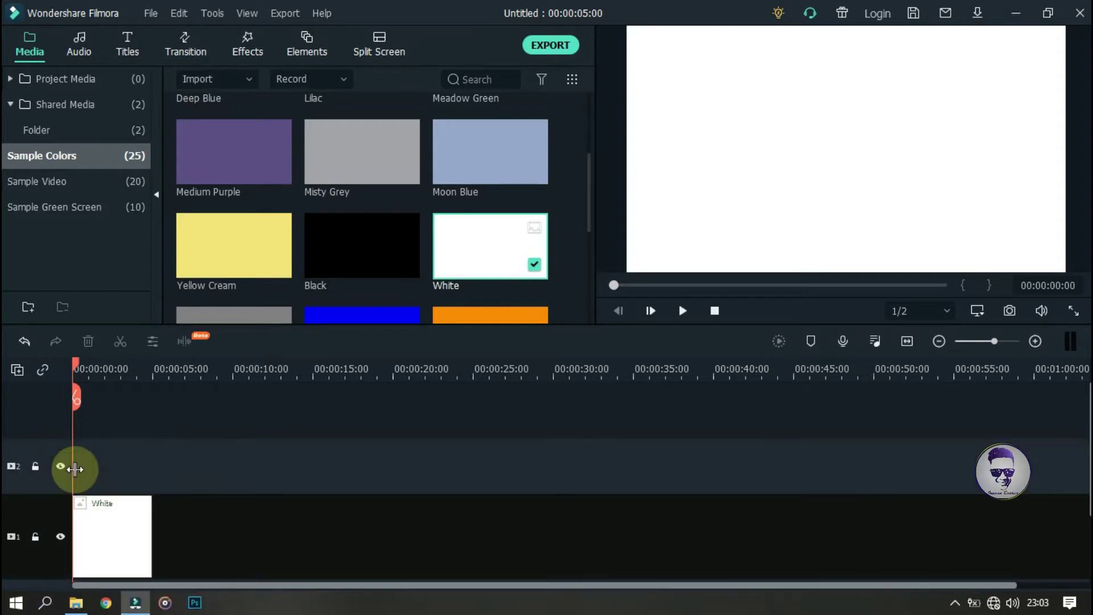
{"action": "left_click", "coordinate": [135, 51]}
{"action": "left_click", "coordinate": [505, 146]}
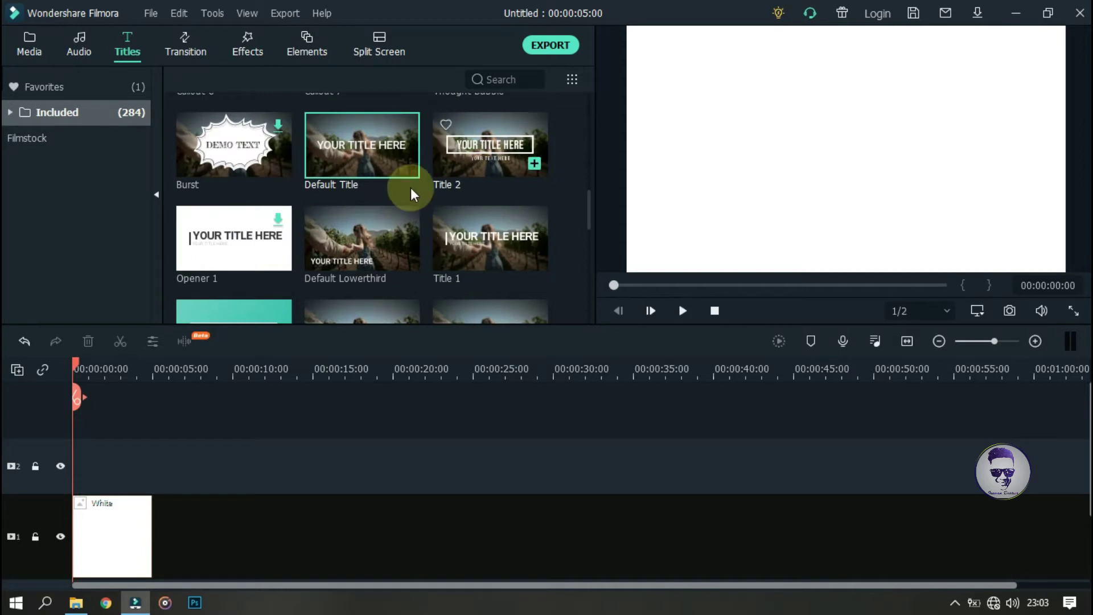
{"action": "left_click", "coordinate": [344, 177]}
{"action": "left_click_drag", "start_coordinate": [345, 176], "coordinate": [60, 470]}
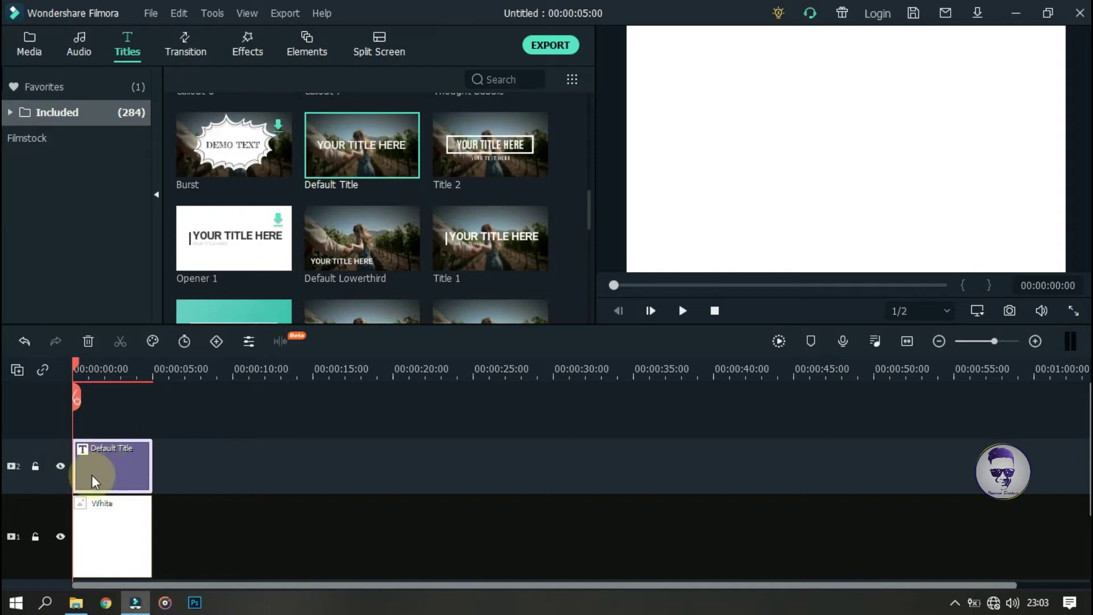
Replace the title's placeholder text box with a rectangle shape in the advanced text editor
{"action": "double_click", "coordinate": [93, 481]}
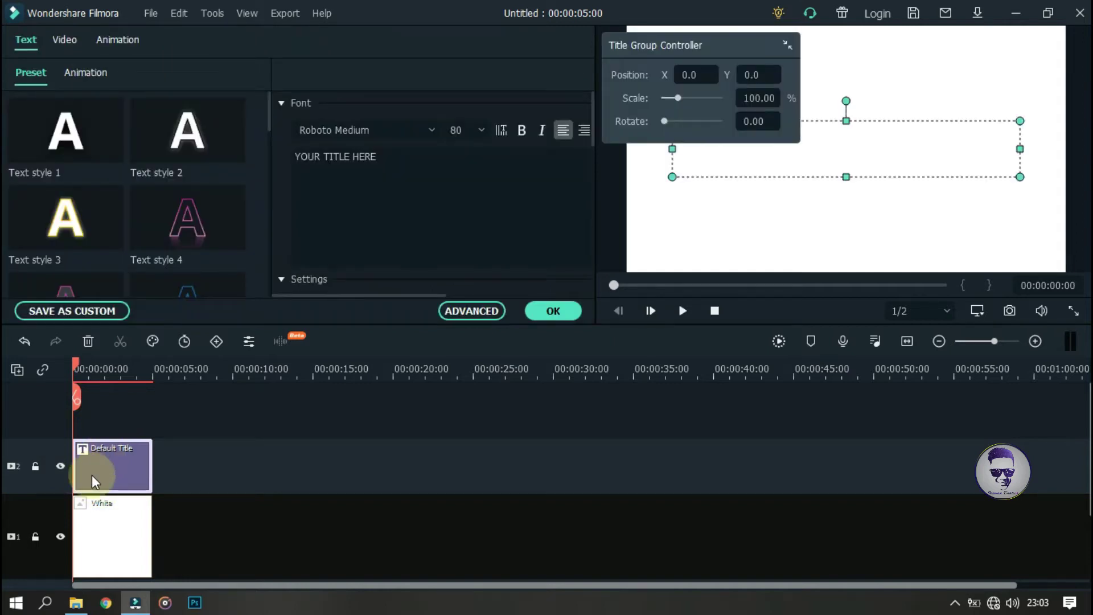
{"action": "left_click", "coordinate": [472, 311]}
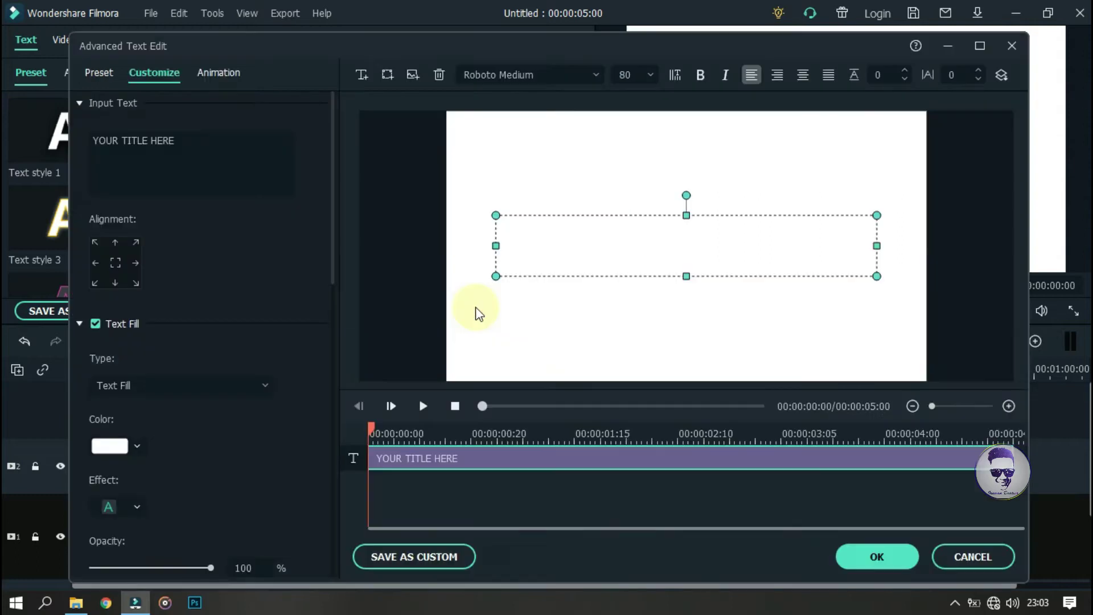
{"action": "left_click", "coordinate": [439, 75]}
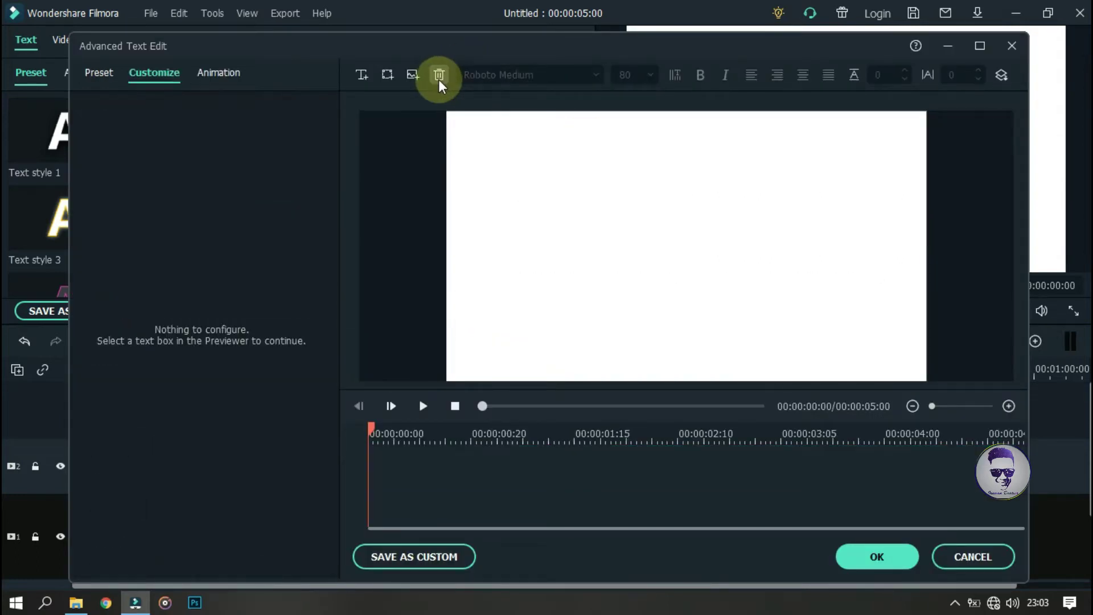
{"action": "left_click", "coordinate": [387, 75]}
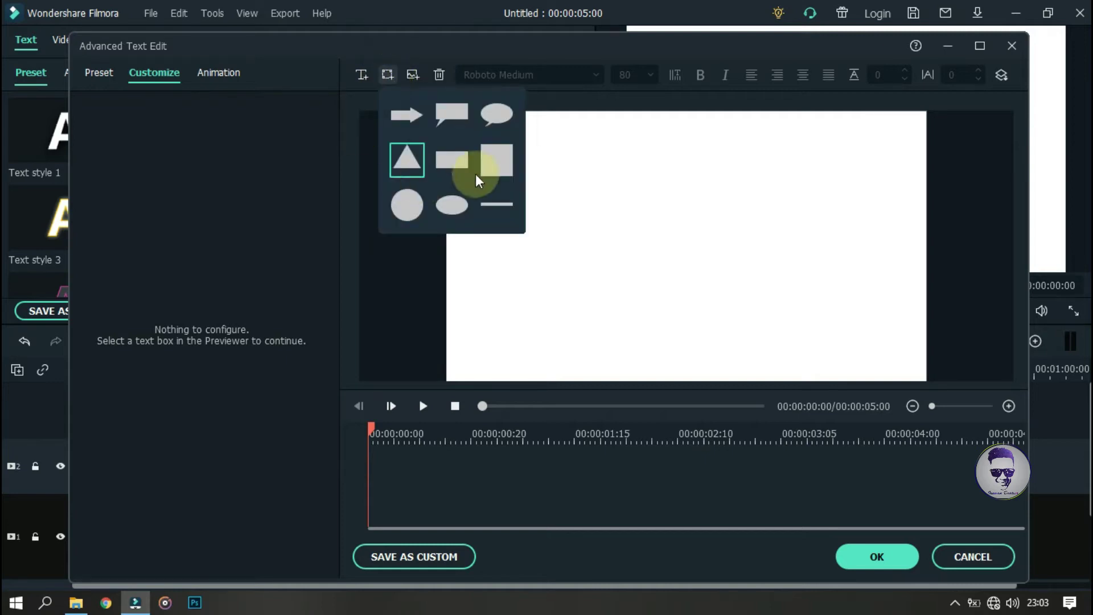
{"action": "left_click", "coordinate": [442, 172]}
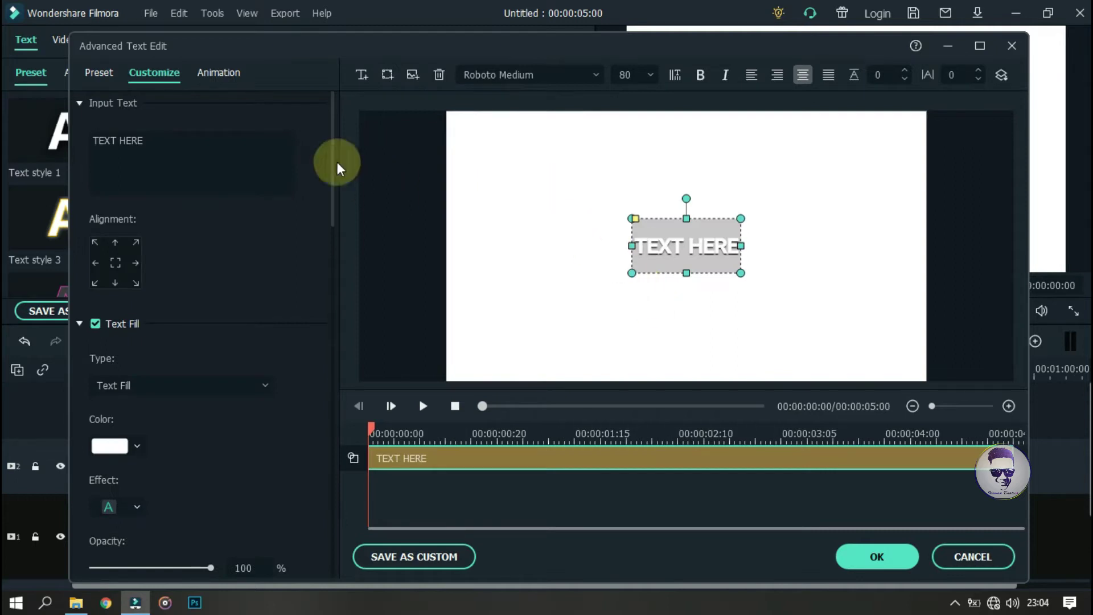
Turn off the rectangle's Text Fill, Text Border, Text Shadow and shape fill
{"action": "left_click_drag", "start_coordinate": [336, 144], "coordinate": [327, 175]}
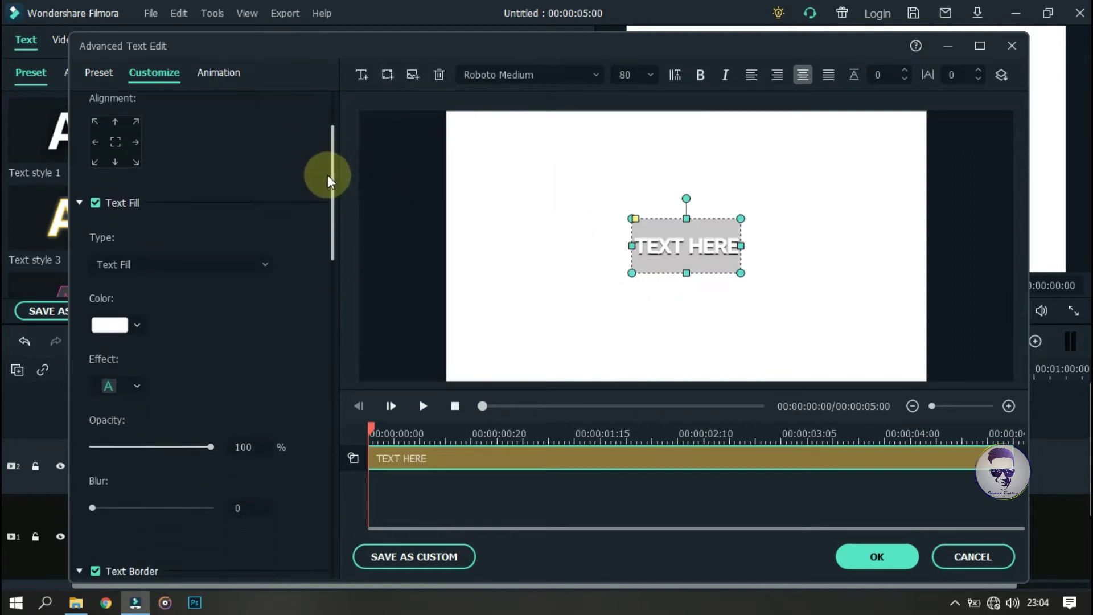
{"action": "left_click", "coordinate": [95, 203]}
{"action": "left_click_drag", "start_coordinate": [332, 157], "coordinate": [171, 330]}
{"action": "left_click", "coordinate": [96, 276]}
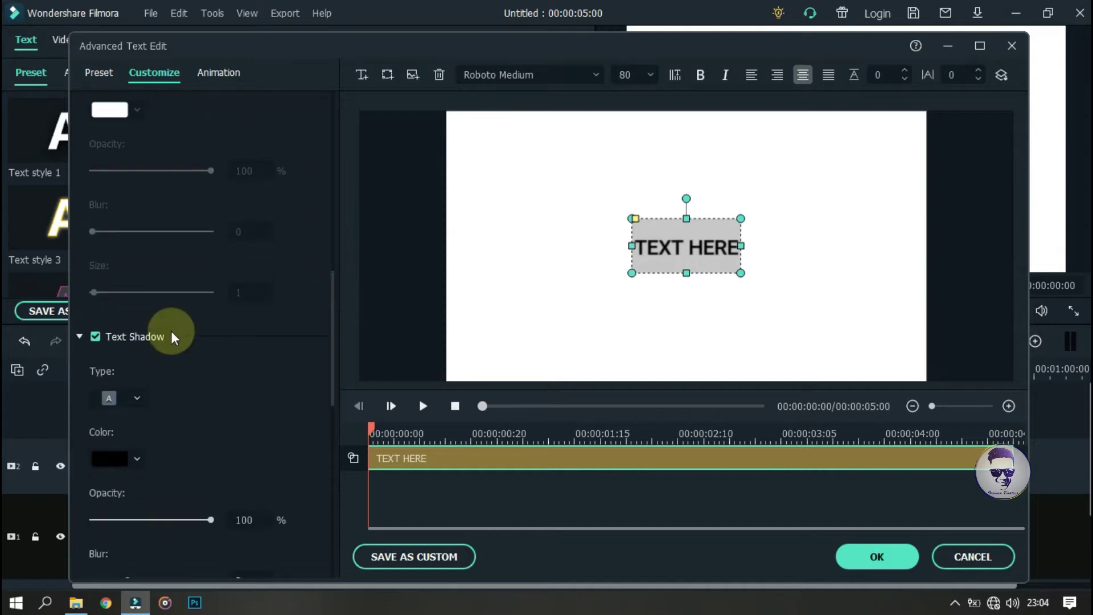
{"action": "left_click", "coordinate": [105, 336]}
{"action": "left_click_drag", "start_coordinate": [333, 272], "coordinate": [339, 460]}
{"action": "left_click", "coordinate": [94, 285]}
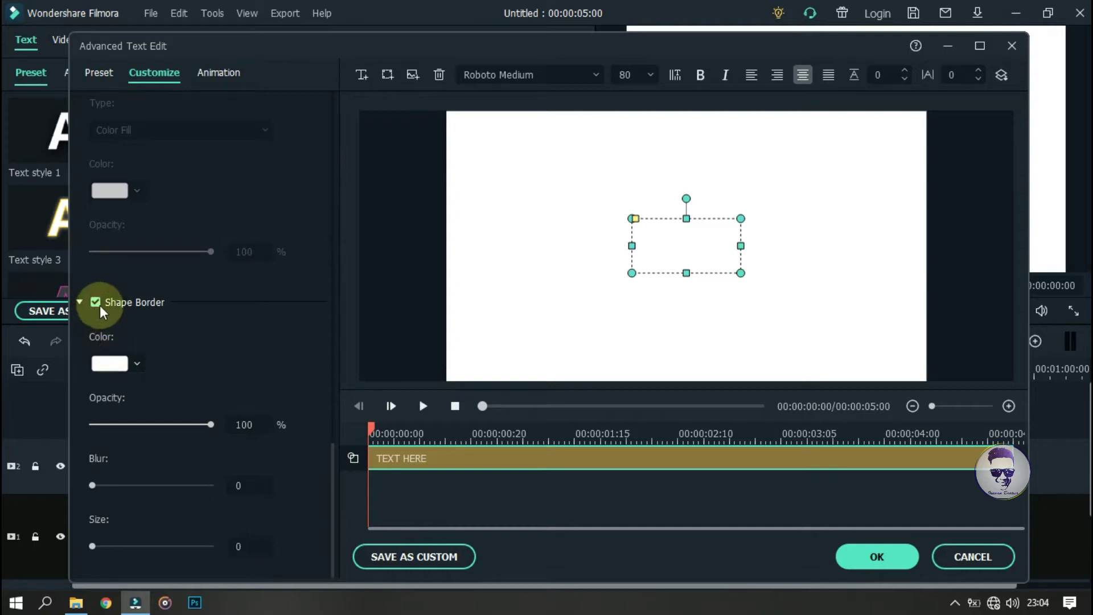
Set the rectangle's Shape Border to black with a size of 2
{"action": "left_click", "coordinate": [139, 363]}
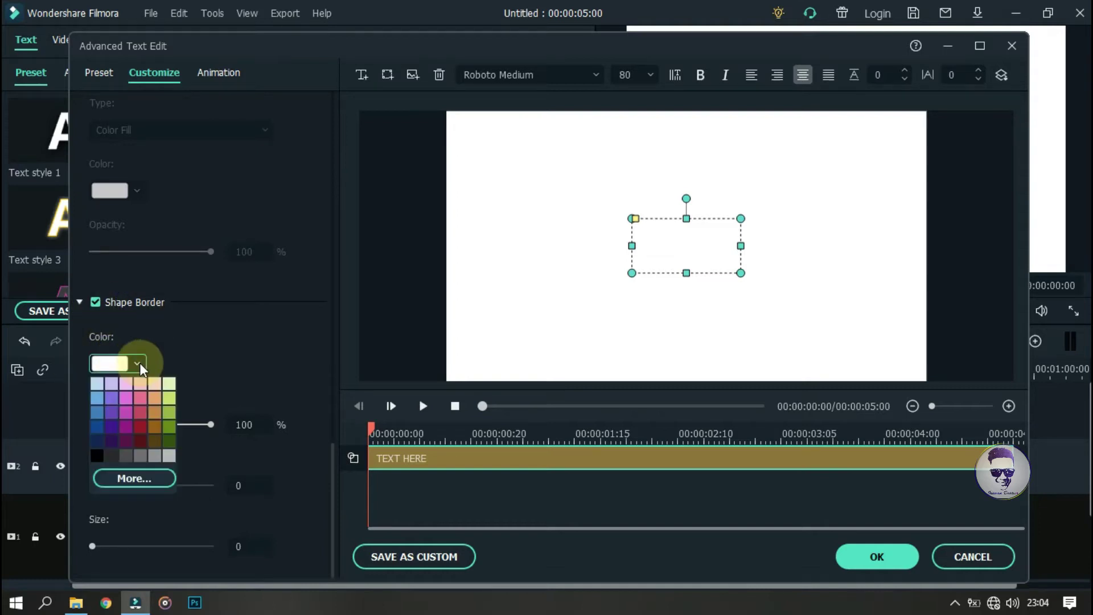
{"action": "left_click", "coordinate": [95, 459]}
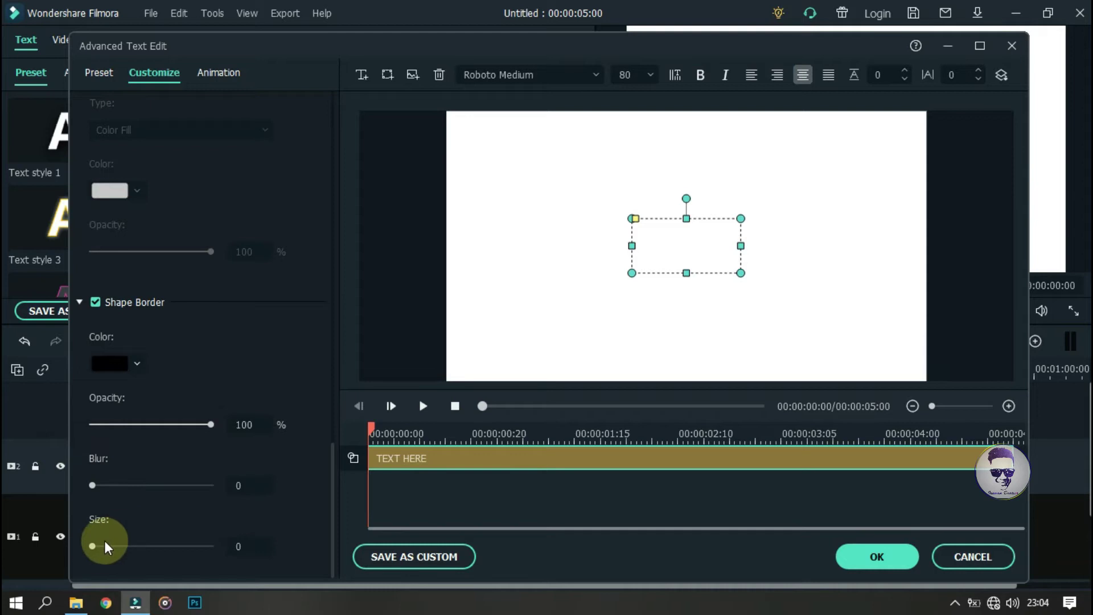
{"action": "mouse_move", "coordinate": [94, 548]}
{"action": "left_mouse_down"}
{"action": "mouse_move", "coordinate": [114, 548]}
{"action": "mouse_move", "coordinate": [99, 548]}
{"action": "left_mouse_up"}
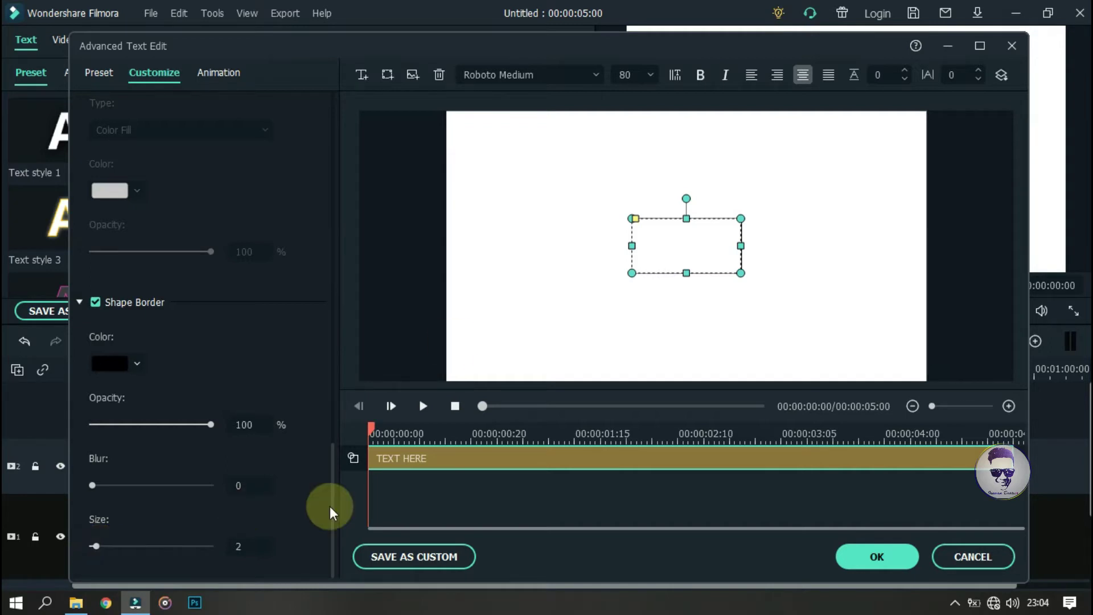
Reshape the rectangle into a wide, flat search bar with fully rounded ends, centred horizontally just above the canvas middle
{"action": "left_click_drag", "start_coordinate": [658, 237], "coordinate": [568, 237]}
{"action": "left_click_drag", "start_coordinate": [649, 245], "coordinate": [820, 244]}
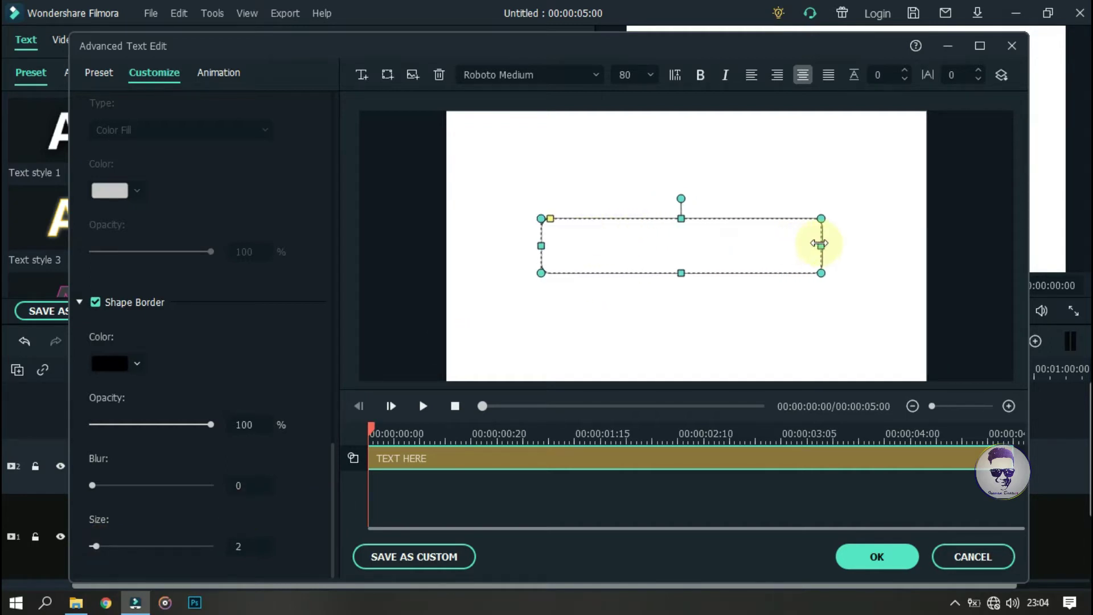
{"action": "left_click_drag", "start_coordinate": [551, 220], "coordinate": [575, 221]}
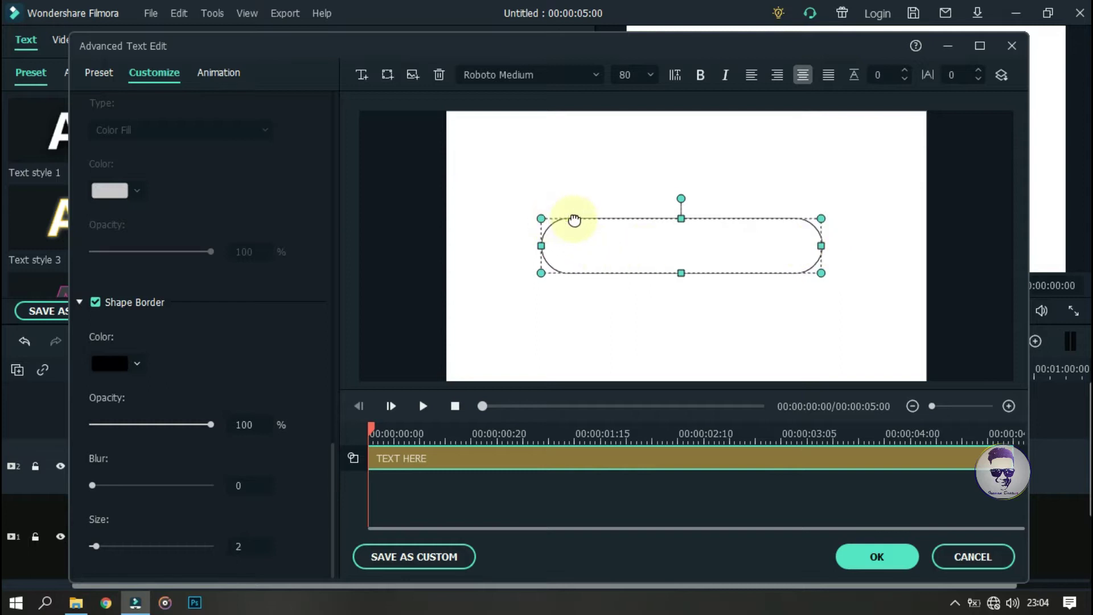
{"action": "mouse_move", "coordinate": [681, 218]}
{"action": "left_mouse_down"}
{"action": "mouse_move", "coordinate": [681, 247]}
{"action": "mouse_move", "coordinate": [727, 220]}
{"action": "mouse_move", "coordinate": [696, 227]}
{"action": "mouse_move", "coordinate": [696, 240]}
{"action": "mouse_move", "coordinate": [710, 239]}
{"action": "mouse_move", "coordinate": [666, 237]}
{"action": "mouse_move", "coordinate": [682, 236]}
{"action": "left_mouse_up"}
{"action": "left_click_drag", "start_coordinate": [828, 232], "coordinate": [838, 231]}
{"action": "left_click_drag", "start_coordinate": [749, 232], "coordinate": [738, 240]}
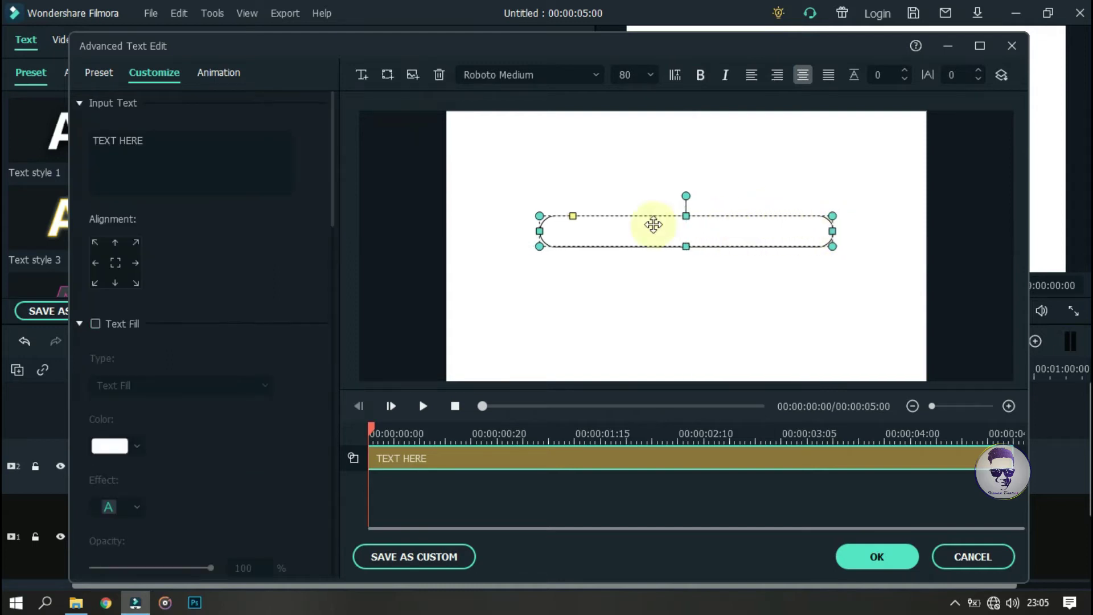
Insert the Google logo image 580b57fcd9996e24bc43c51f, shrink it slightly and centre it above the search bar
{"action": "left_click", "coordinate": [413, 74]}
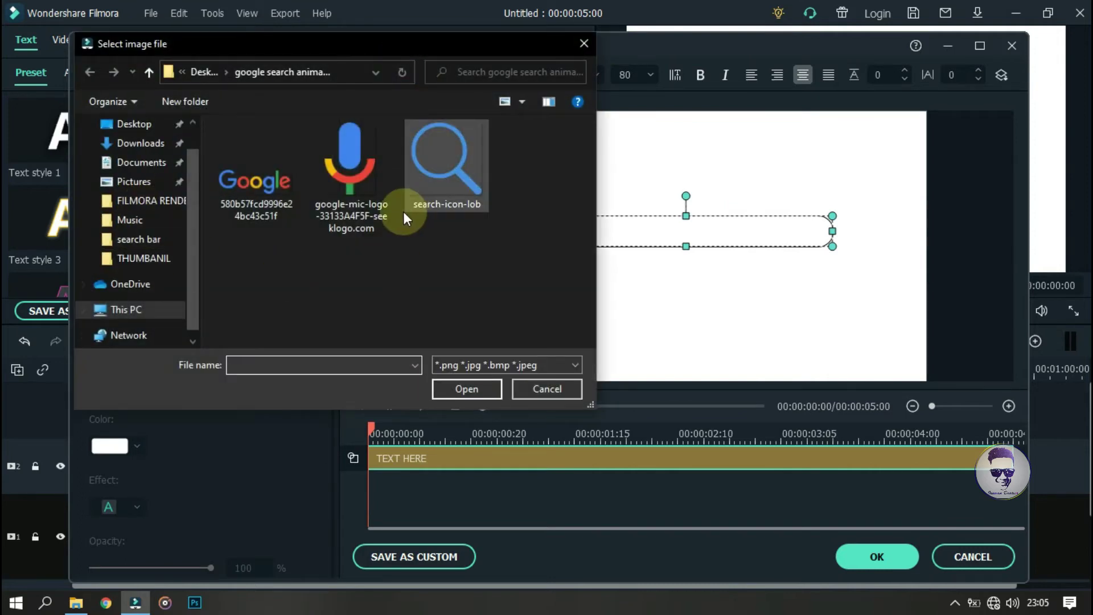
{"action": "left_click", "coordinate": [255, 182]}
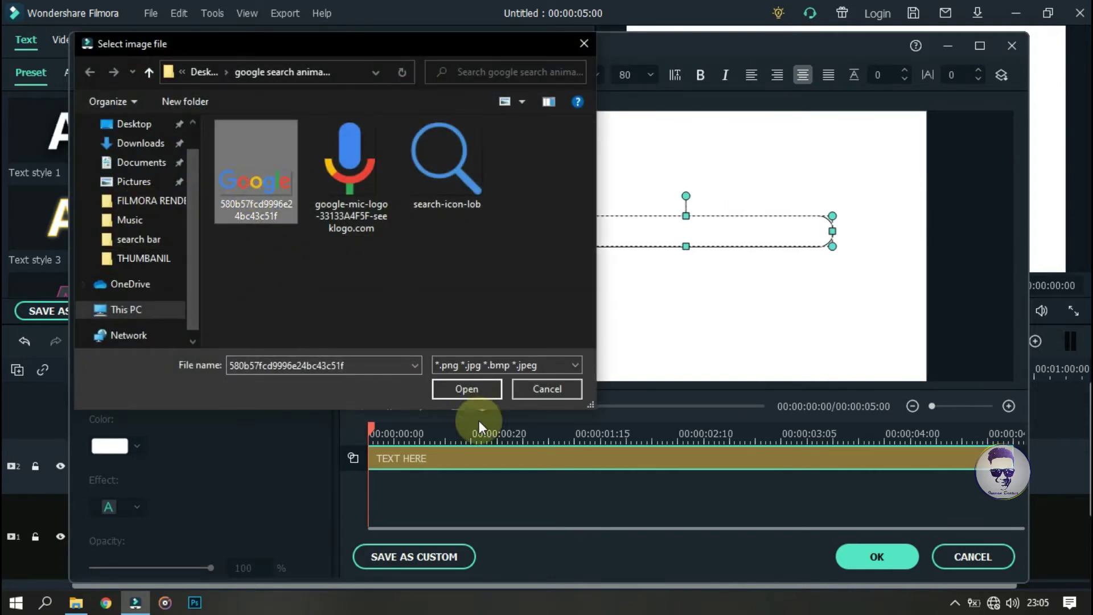
{"action": "left_click", "coordinate": [467, 388]}
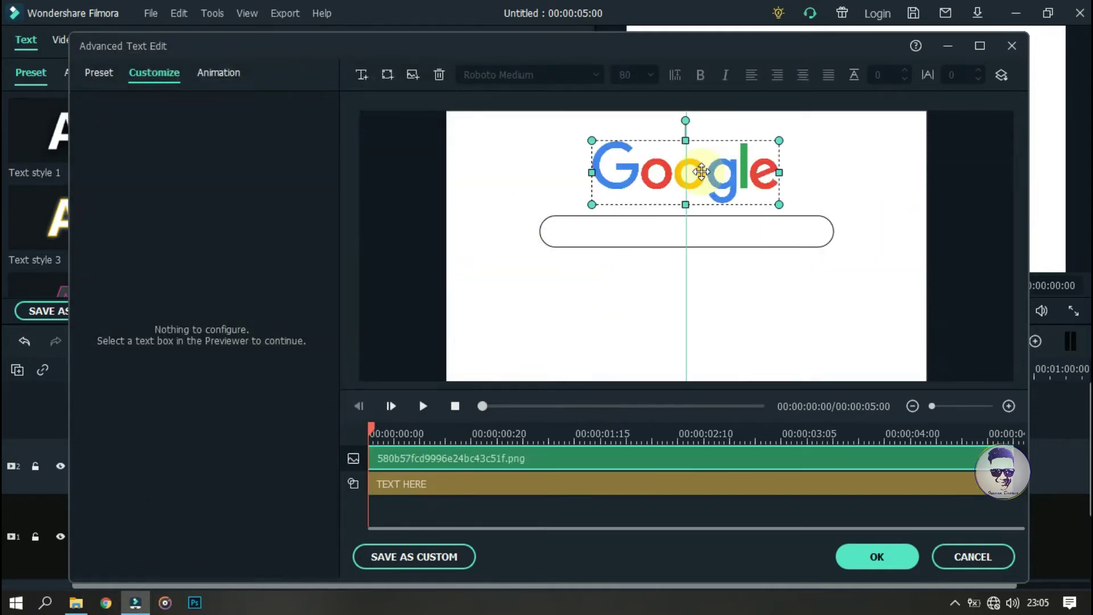
{"action": "left_click_drag", "start_coordinate": [701, 170], "coordinate": [686, 143]}
{"action": "left_click_drag", "start_coordinate": [778, 140], "coordinate": [764, 146]}
{"action": "left_click_drag", "start_coordinate": [699, 163], "coordinate": [706, 164]}
{"action": "left_click", "coordinate": [553, 330]}
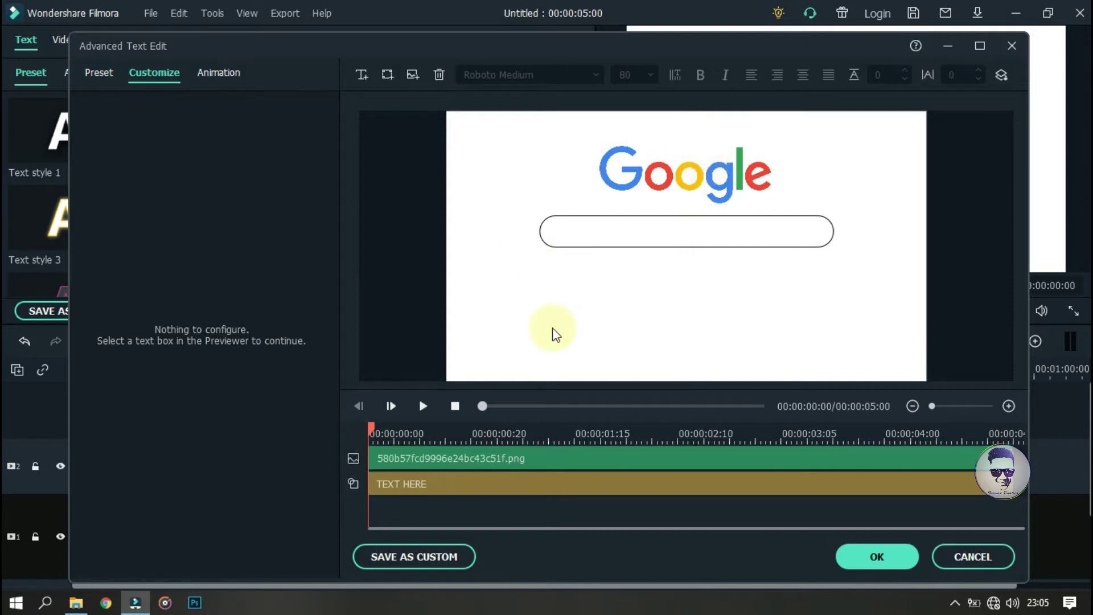
Insert the google-mic-logo image, shrink it to icon size and align it inside the right end of the search bar
{"action": "left_click", "coordinate": [414, 77]}
{"action": "left_click", "coordinate": [364, 189]}
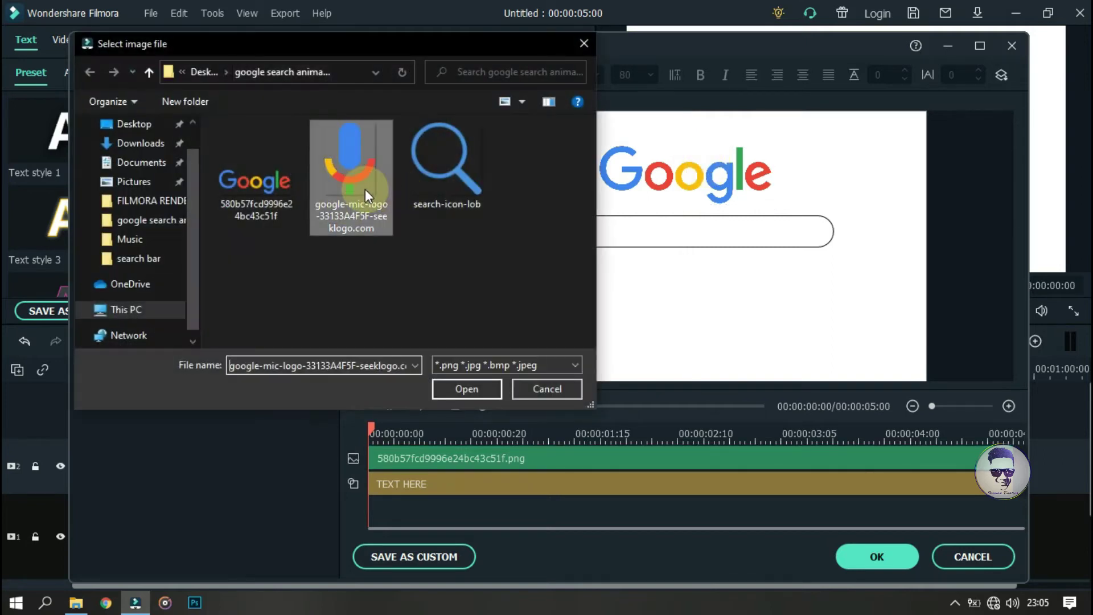
{"action": "left_click", "coordinate": [454, 384]}
{"action": "left_click_drag", "start_coordinate": [780, 111], "coordinate": [627, 331]}
{"action": "left_click_drag", "start_coordinate": [682, 289], "coordinate": [812, 251]}
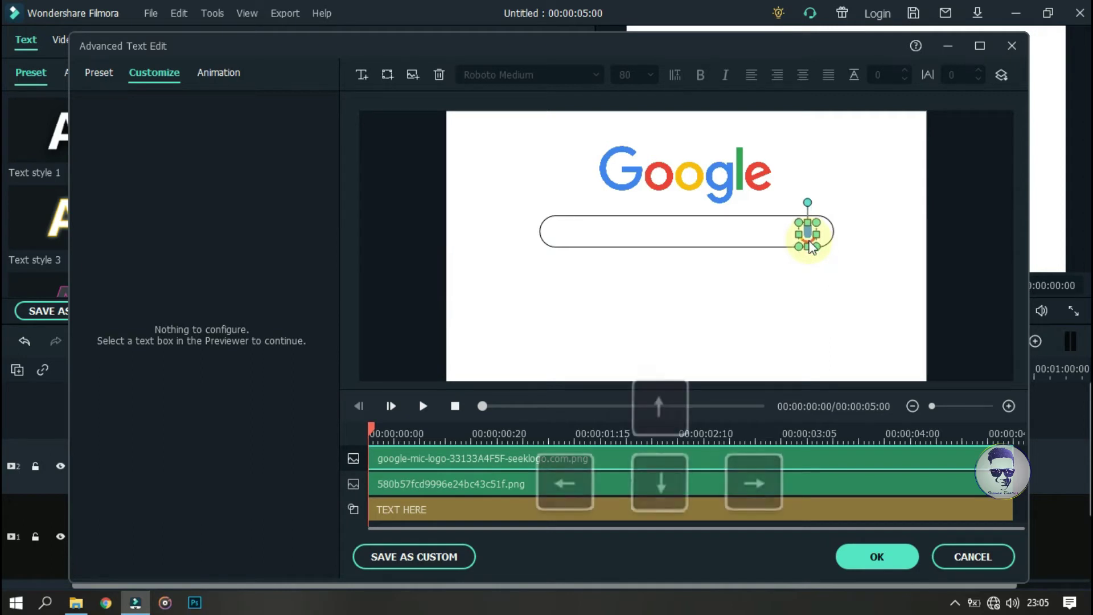
{"action": "key", "text": "Up"}
{"action": "key", "text": "Up"}
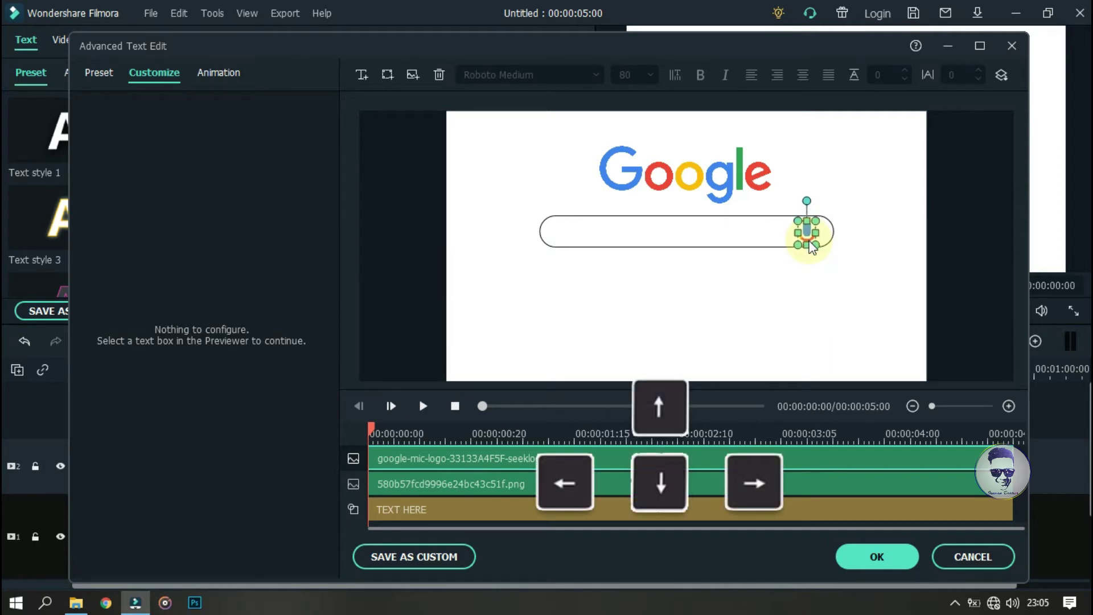
{"action": "left_click", "coordinate": [804, 298]}
{"action": "left_click", "coordinate": [805, 237]}
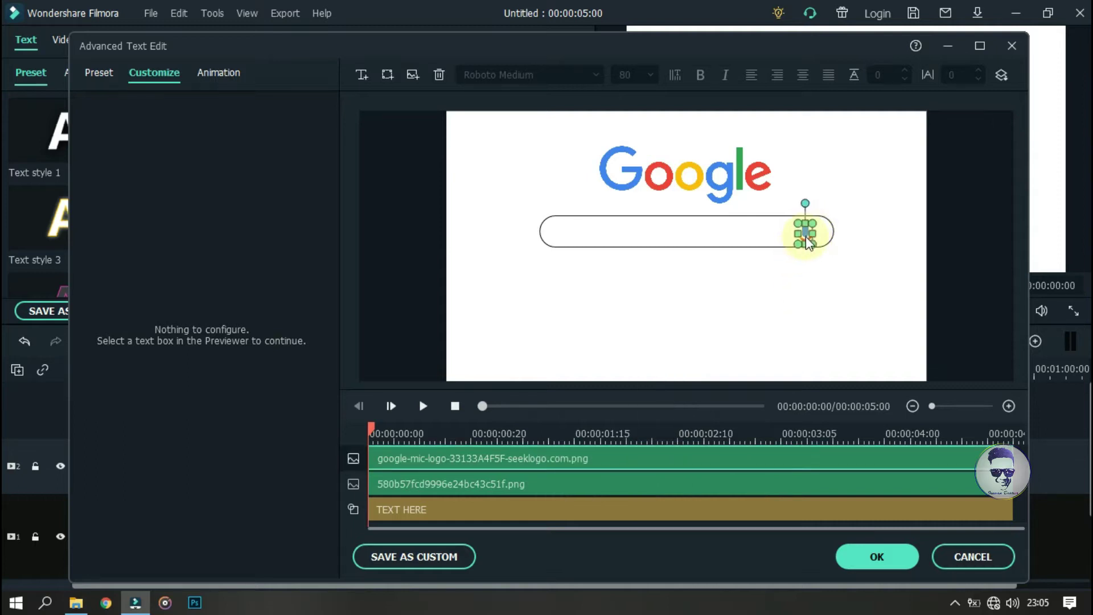
{"action": "left_click", "coordinate": [638, 230]}
Insert the search-icon-lob image, shrink it to icon size and align it inside the left end of the search bar
{"action": "left_click", "coordinate": [414, 80]}
{"action": "left_click", "coordinate": [449, 173]}
{"action": "left_click", "coordinate": [450, 176]}
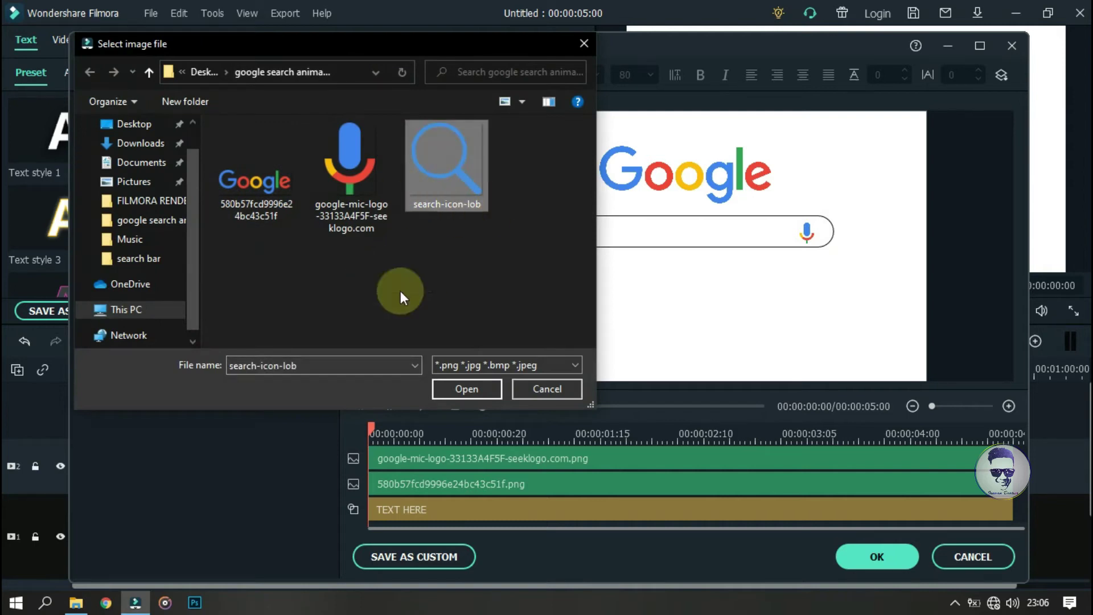
{"action": "left_click", "coordinate": [466, 389]}
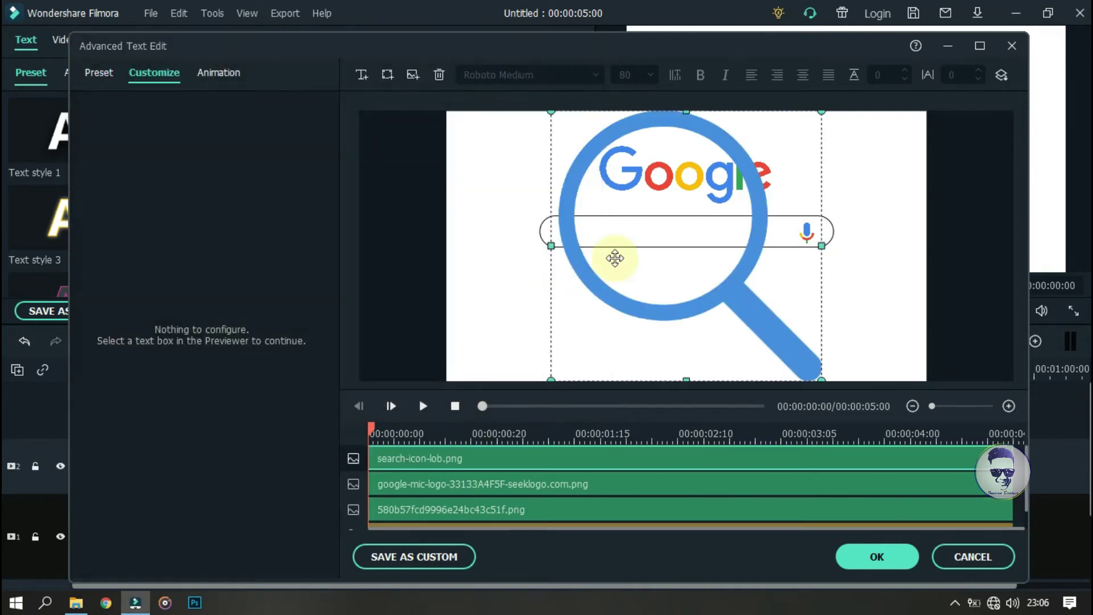
{"action": "left_click_drag", "start_coordinate": [822, 111], "coordinate": [572, 227]}
{"action": "left_click", "coordinate": [588, 295]}
{"action": "left_click", "coordinate": [562, 235]}
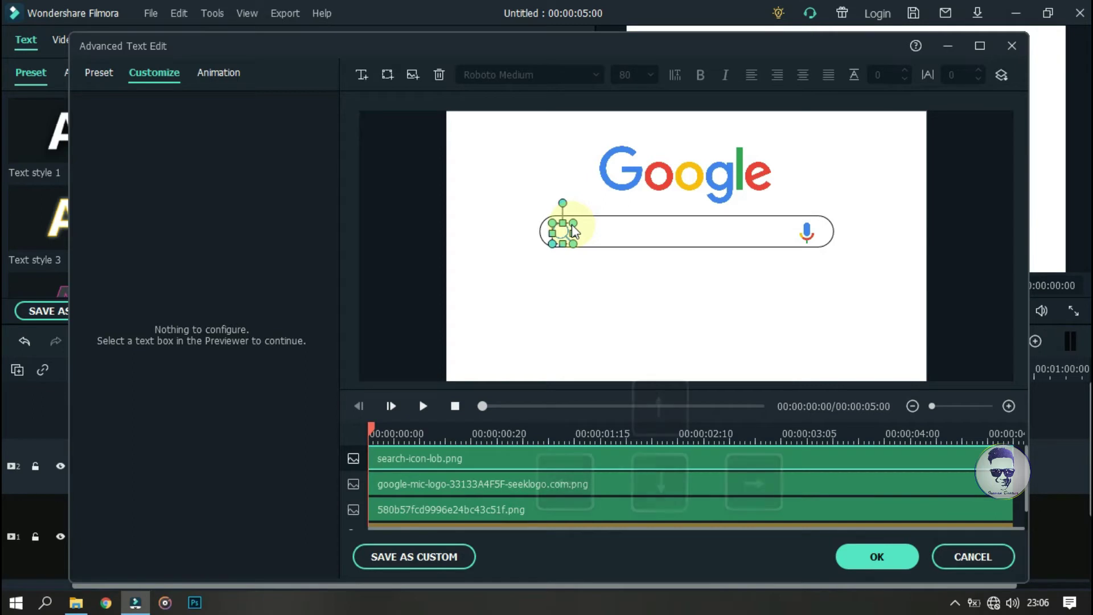
{"action": "key", "text": "Down"}
{"action": "key", "text": "Left"}
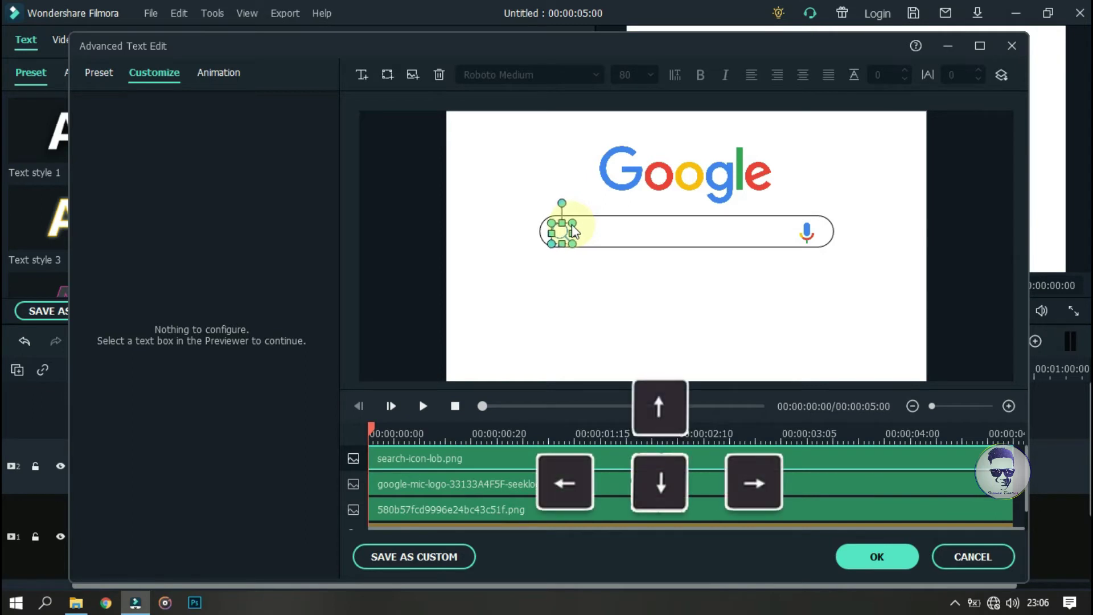
{"action": "left_click", "coordinate": [568, 240]}
{"action": "left_click", "coordinate": [564, 235]}
{"action": "left_click", "coordinate": [612, 287]}
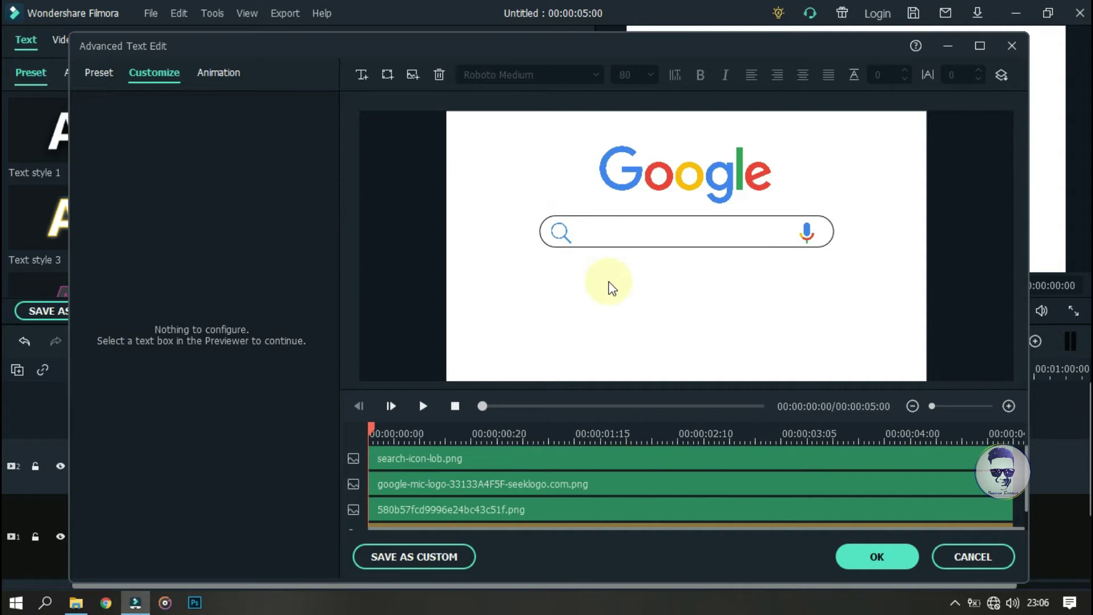
Add a text box in the NexaBold font with its text fill enabled and coloured black
{"action": "left_click", "coordinate": [360, 75]}
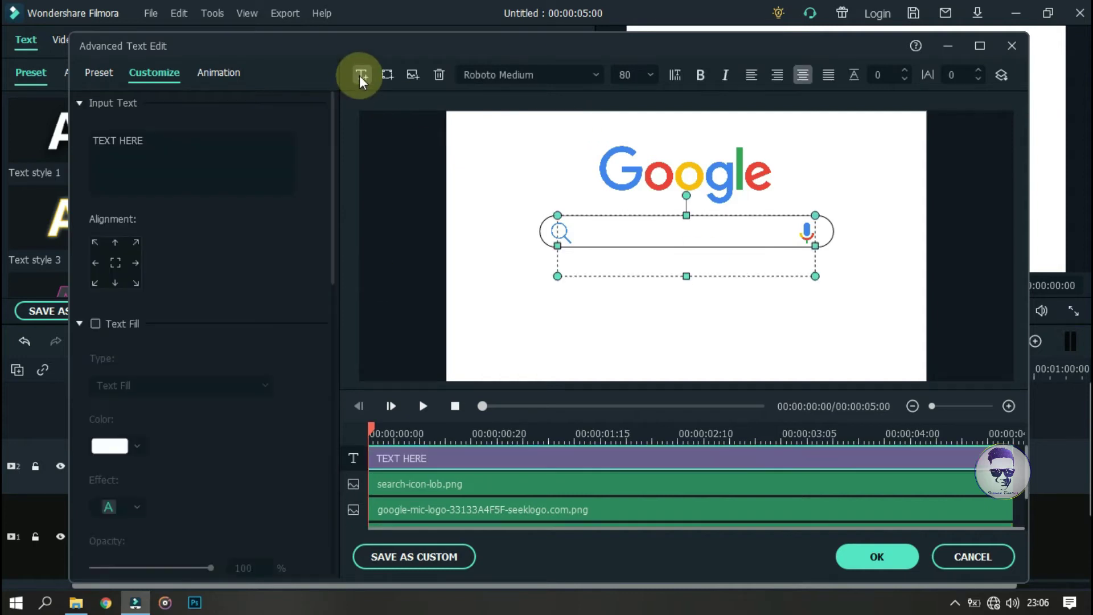
{"action": "left_click", "coordinate": [596, 74]}
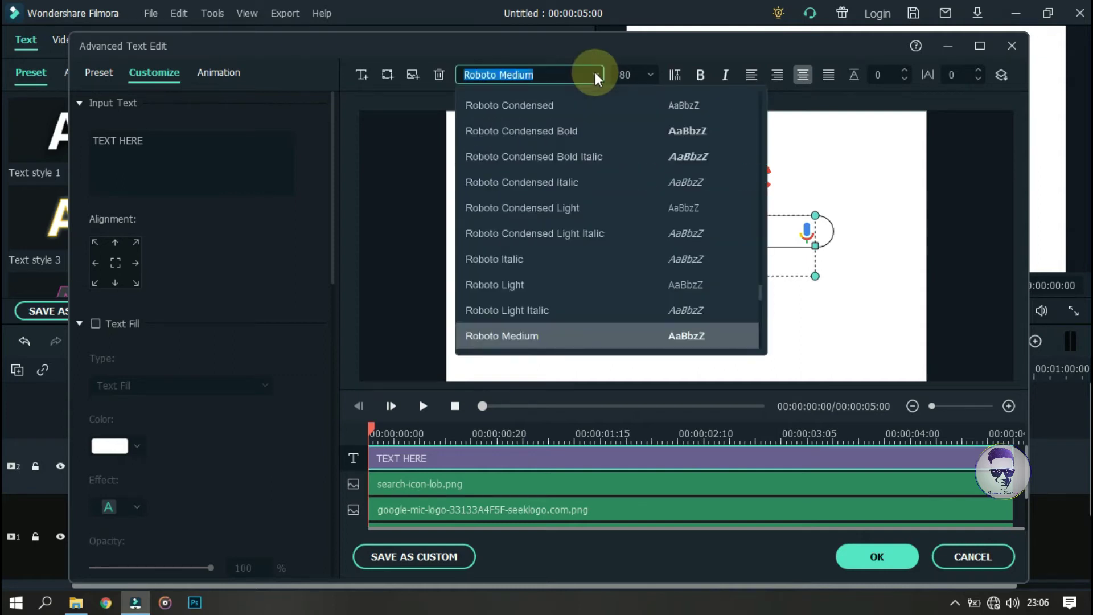
{"action": "left_click", "coordinate": [596, 74]}
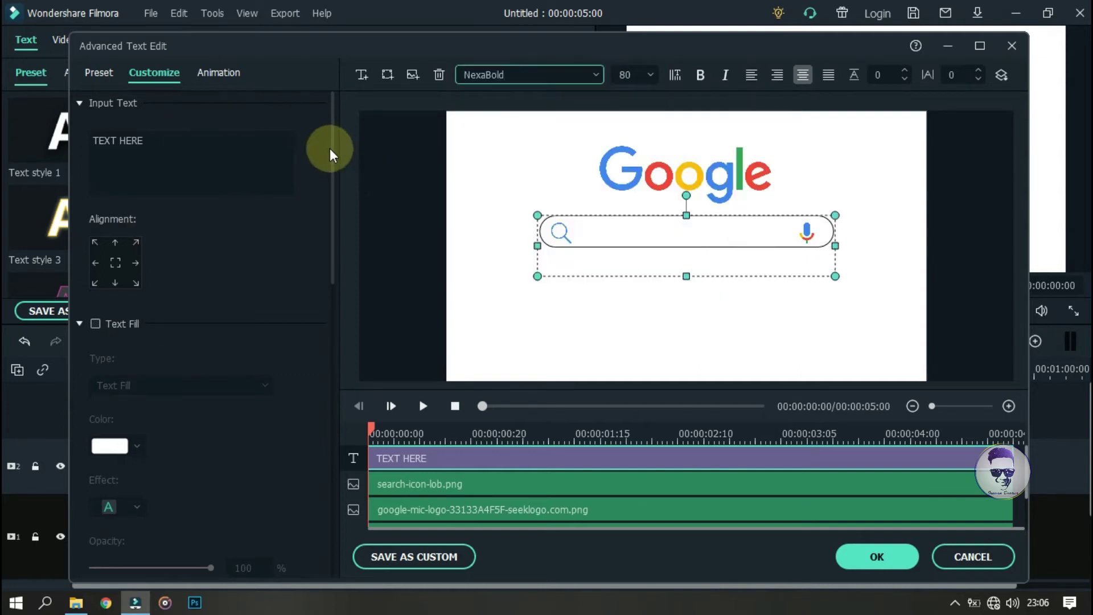
{"action": "left_click_drag", "start_coordinate": [331, 145], "coordinate": [336, 188]}
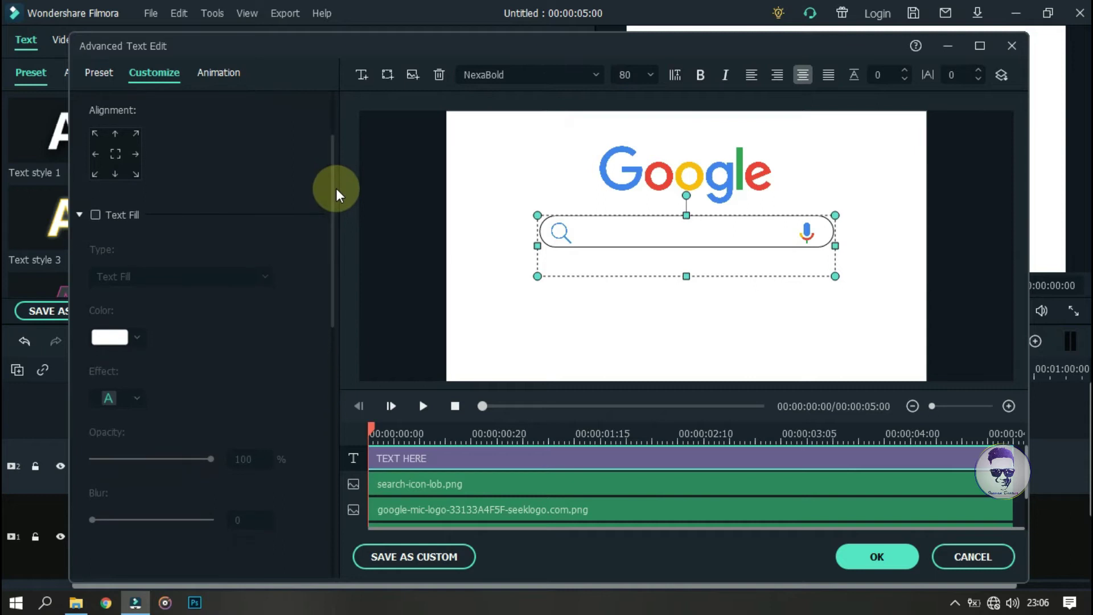
{"action": "left_click", "coordinate": [96, 214]}
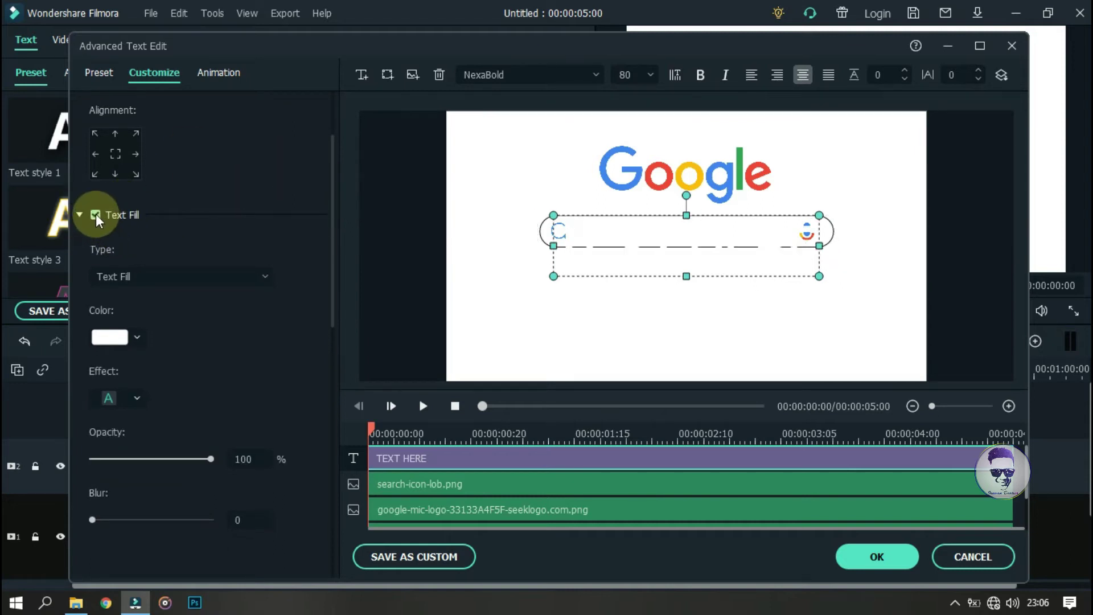
{"action": "left_click", "coordinate": [129, 337]}
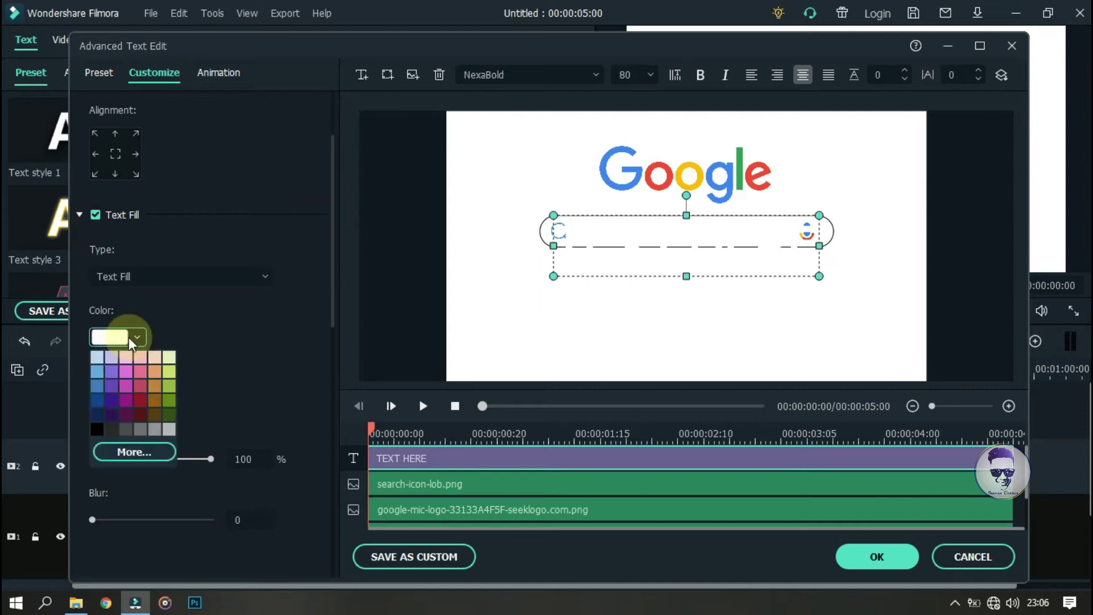
{"action": "left_click", "coordinate": [98, 428]}
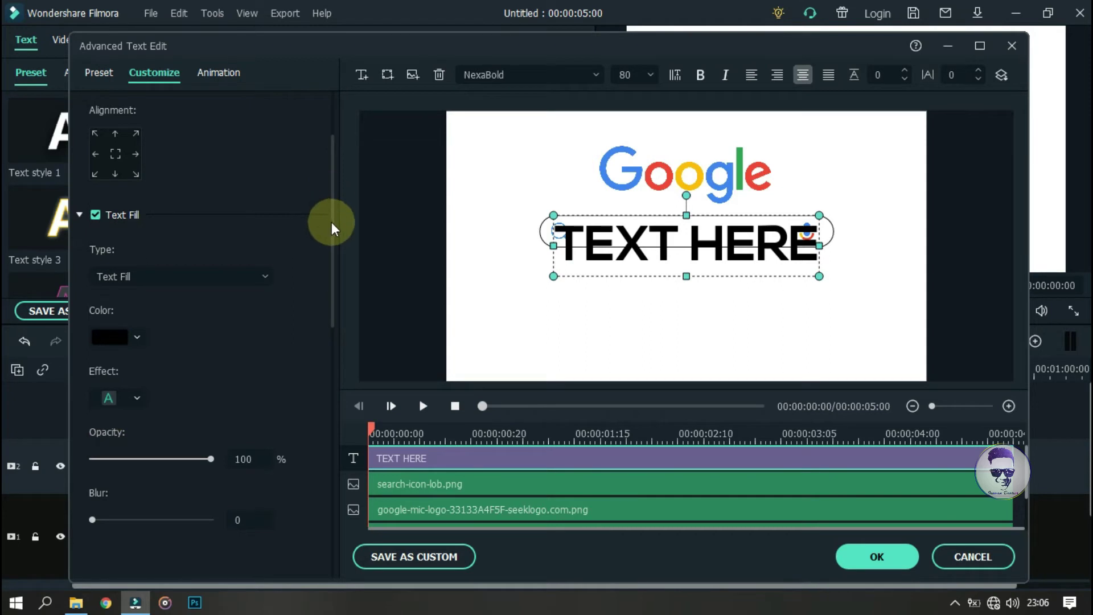
Replace the placeholder text with the channel owner's full name followed by "youtube", all in lowercase
{"action": "scroll", "coordinate": [332, 222], "scroll_direction": "up", "scroll_amount": 2}
{"action": "left_click", "coordinate": [200, 146]}
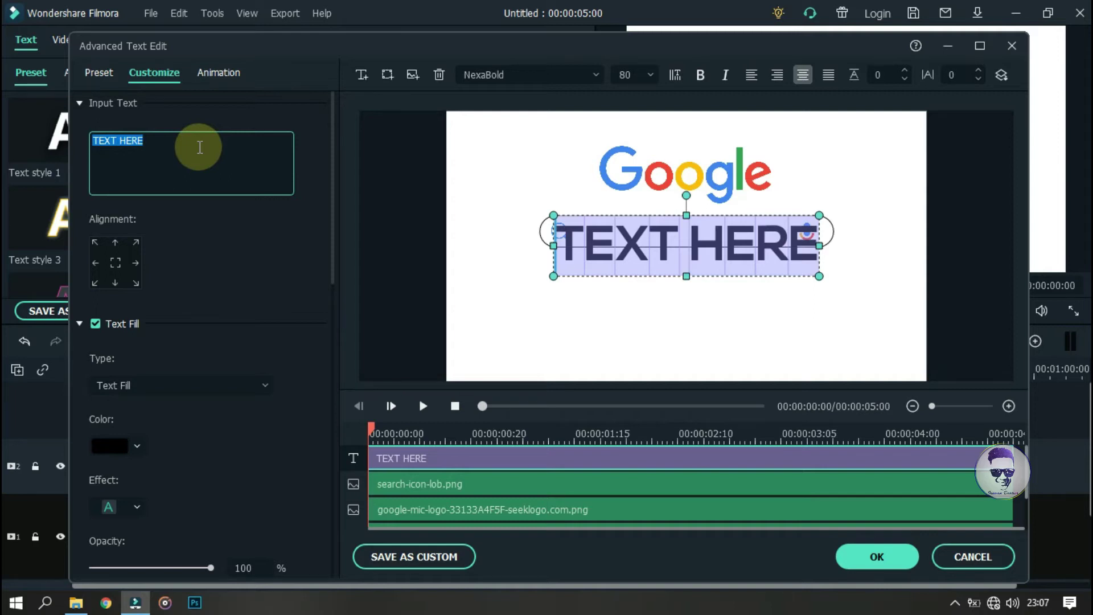
{"action": "key", "text": "BackSpace"}
{"action": "type", "text": "irawa"}
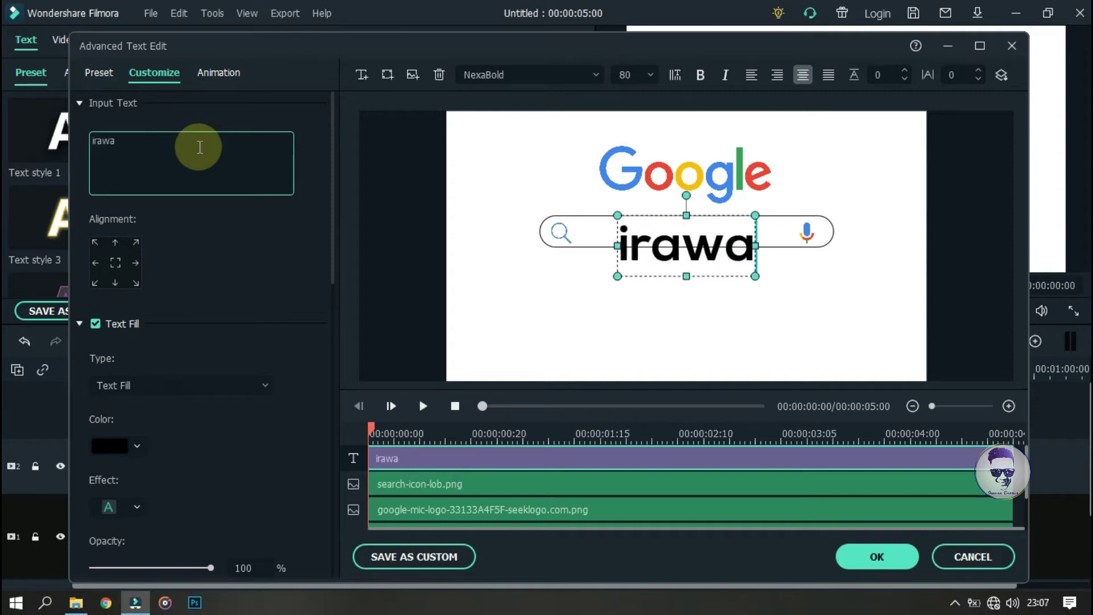
{"action": "type", "text": "n bahti"}
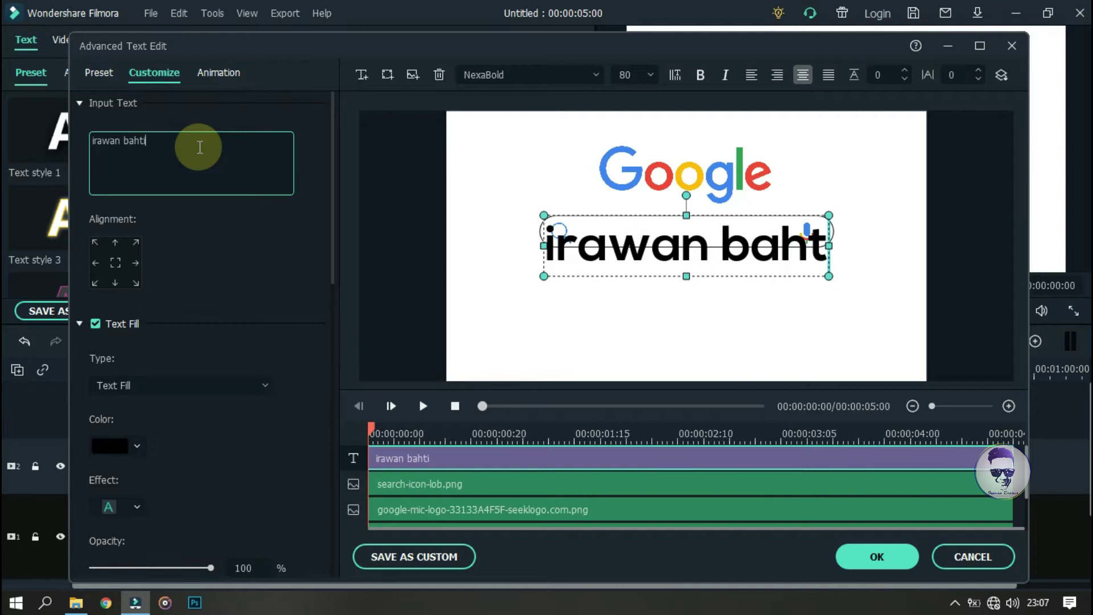
{"action": "type", "text": "ar yo"}
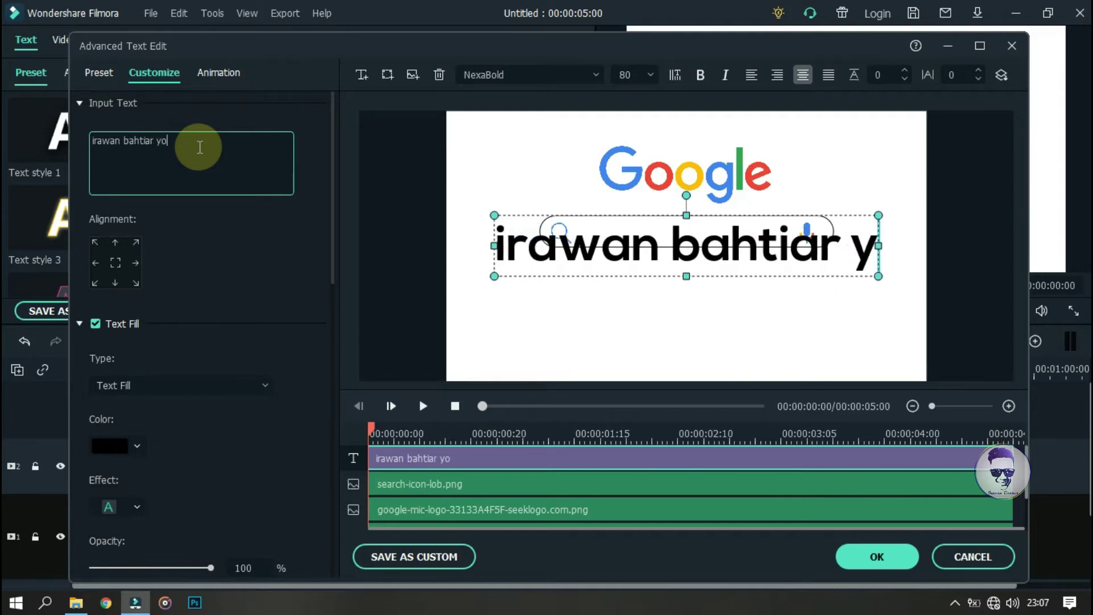
{"action": "type", "text": "utube"}
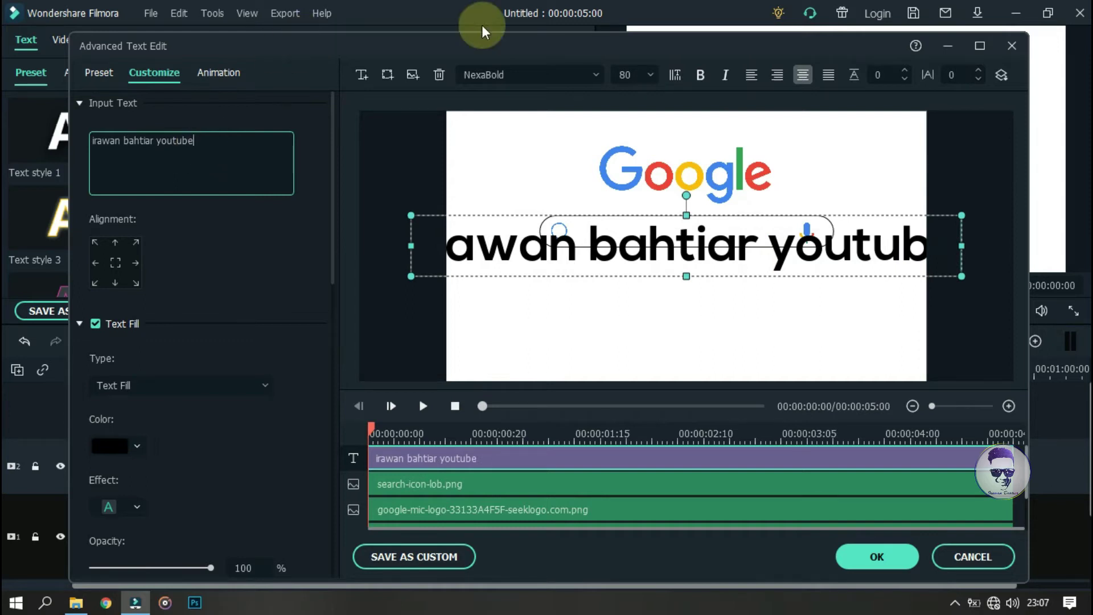
Reduce the search text's font size to 16
{"action": "left_click", "coordinate": [644, 73]}
{"action": "scroll", "coordinate": [650, 73], "scroll_direction": "up", "scroll_amount": 10}
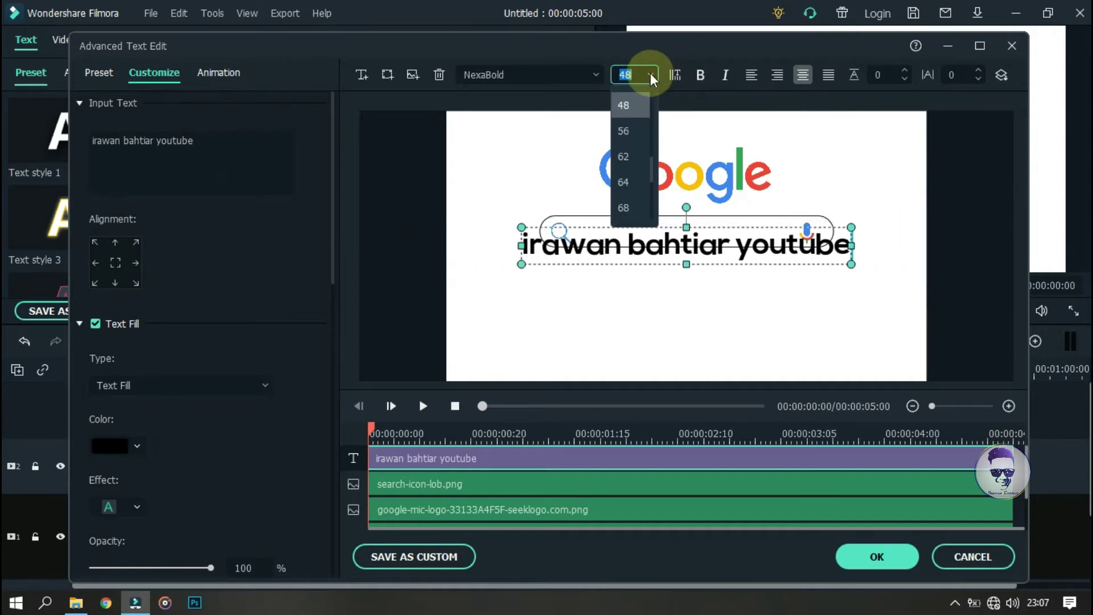
{"action": "scroll", "coordinate": [650, 73], "scroll_direction": "up", "scroll_amount": 7}
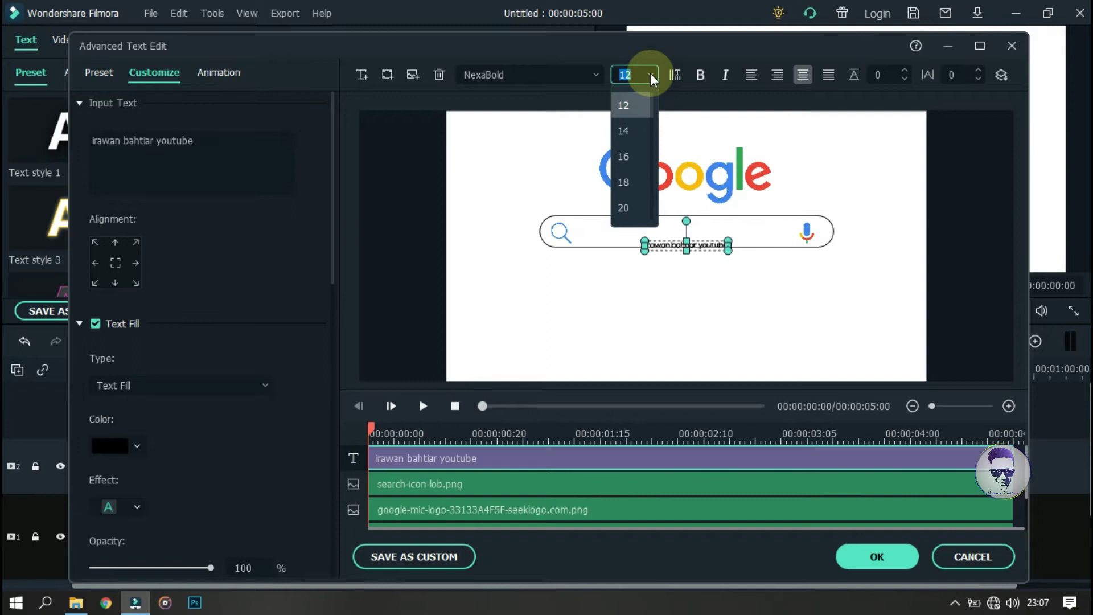
{"action": "scroll", "coordinate": [651, 73], "scroll_direction": "down", "scroll_amount": 1}
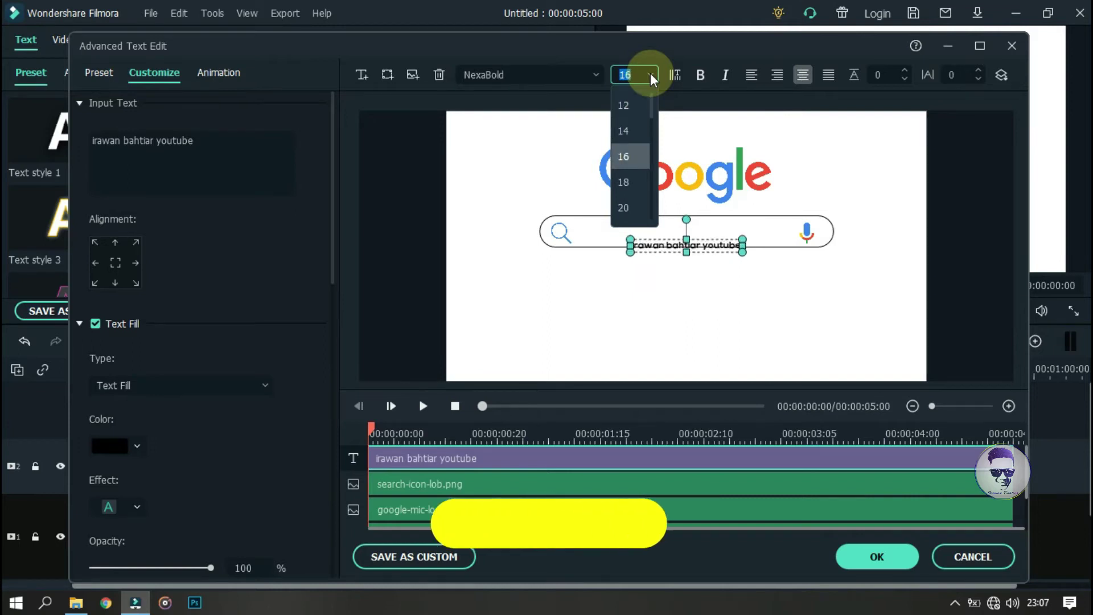
{"action": "left_click", "coordinate": [706, 269]}
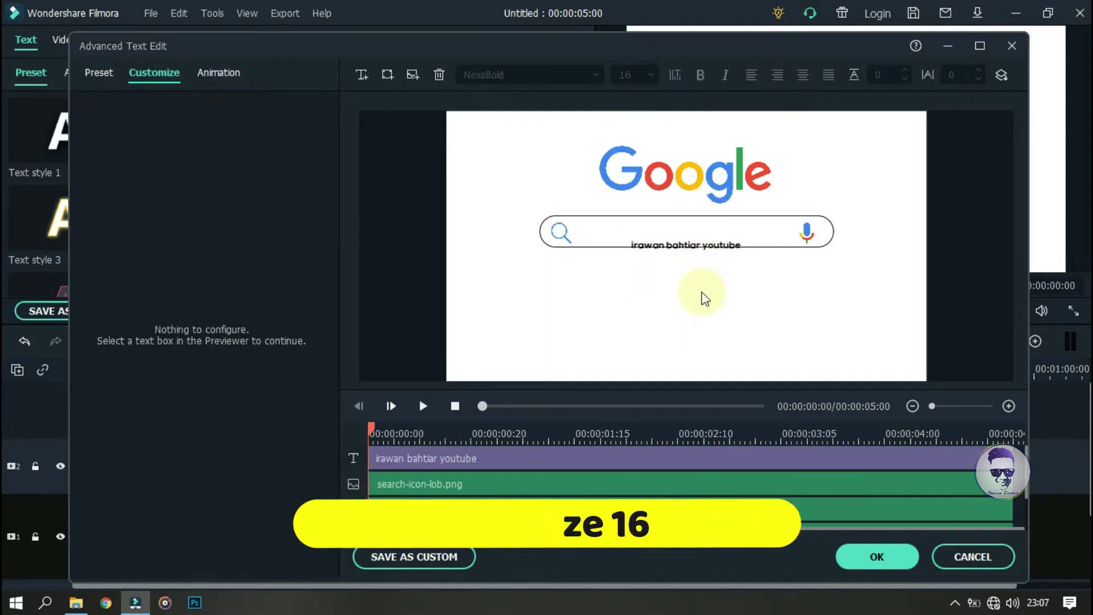
Move the search text inside the search bar, just right of the magnifier icon and vertically centred
{"action": "left_click_drag", "start_coordinate": [734, 246], "coordinate": [687, 239]}
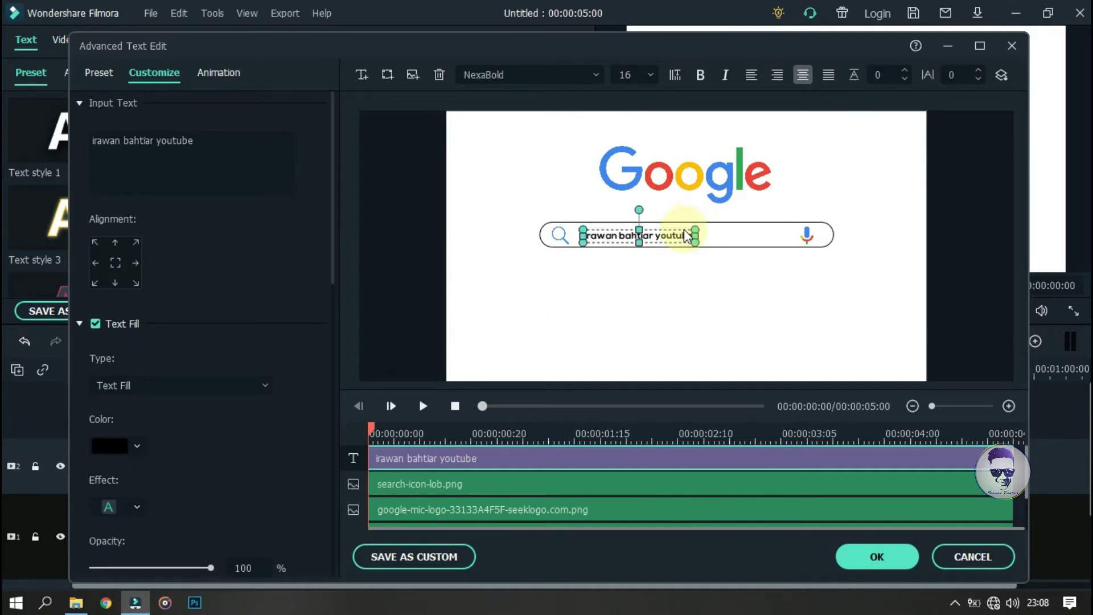
{"action": "key", "text": "Left"}
{"action": "key", "text": "Left"}
{"action": "key", "text": "Left"}
{"action": "key", "text": "Left"}
{"action": "key", "text": "Left"}
{"action": "key", "text": "Left"}
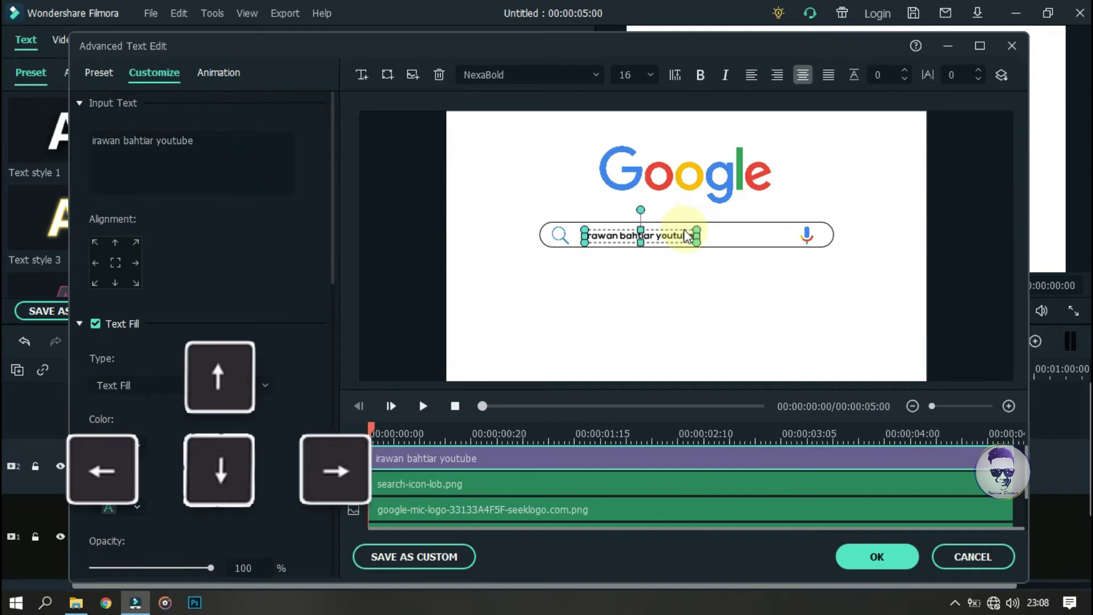
{"action": "key", "text": "Up"}
{"action": "key", "text": "Left"}
{"action": "key", "text": "Left"}
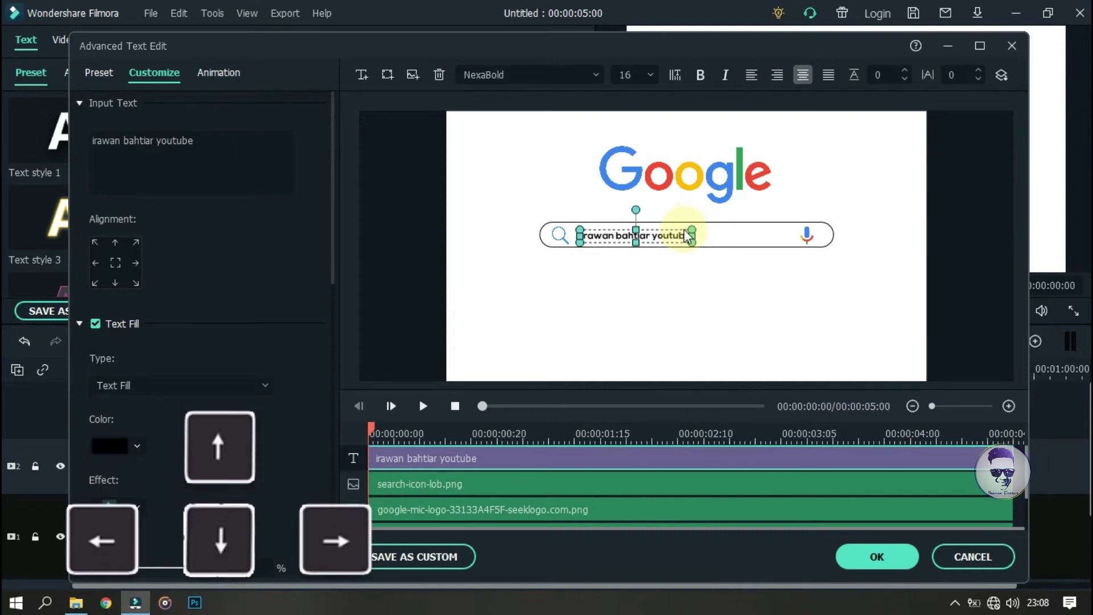
{"action": "left_click", "coordinate": [674, 312]}
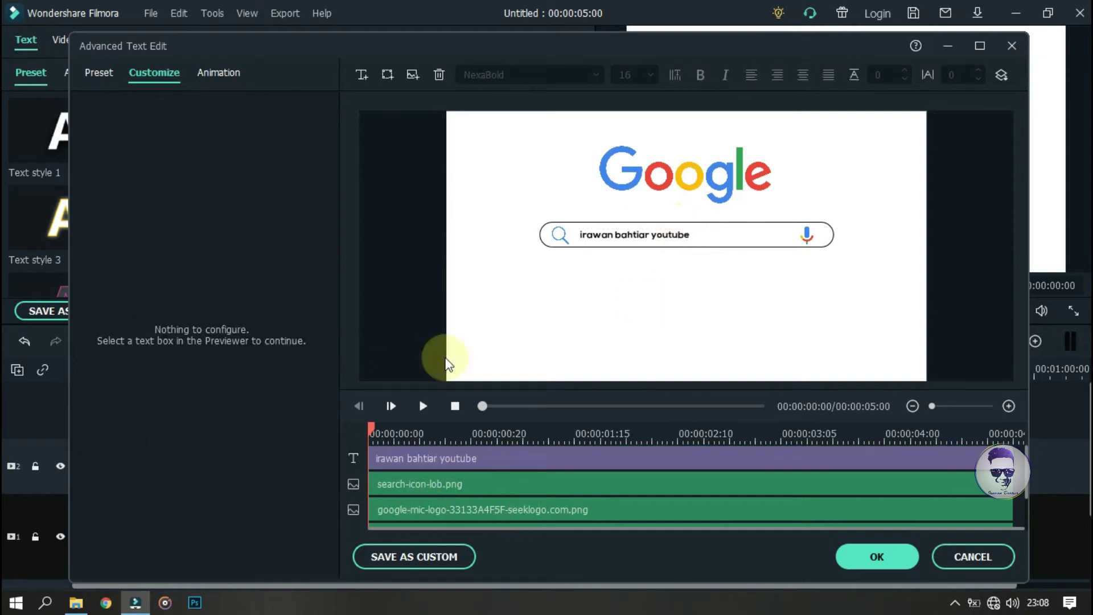
Apply the Type Writer animation to the search text, remove its exit phase by extending the hold to the clip's end, and preview it
{"action": "left_click", "coordinate": [219, 72]}
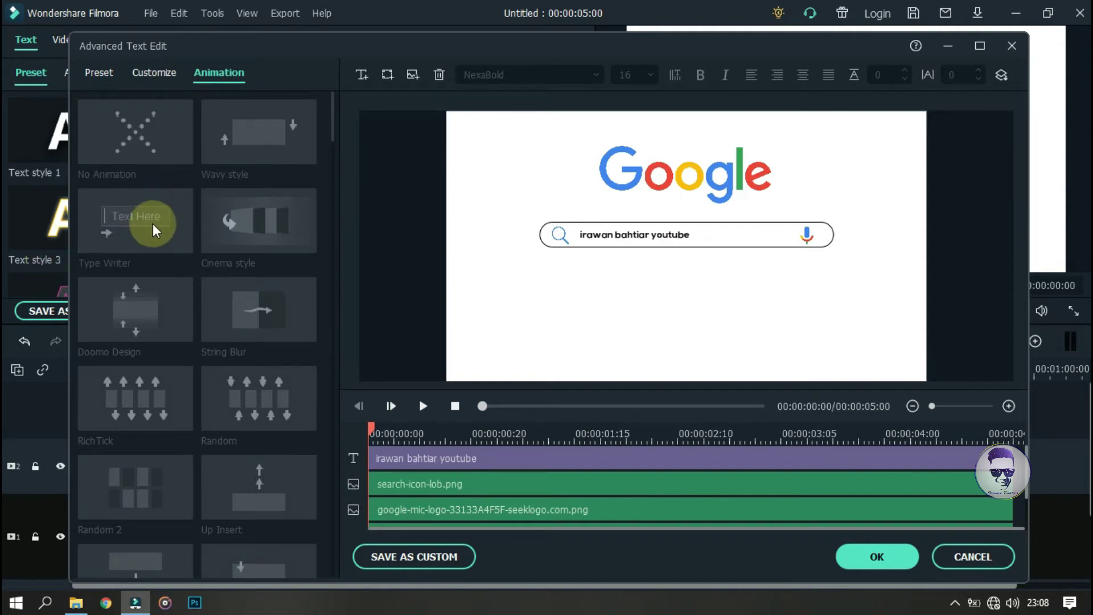
{"action": "mouse_move", "coordinate": [1030, 467]}
{"action": "left_mouse_down"}
{"action": "mouse_move", "coordinate": [1033, 504]}
{"action": "mouse_move", "coordinate": [1028, 464]}
{"action": "left_mouse_up"}
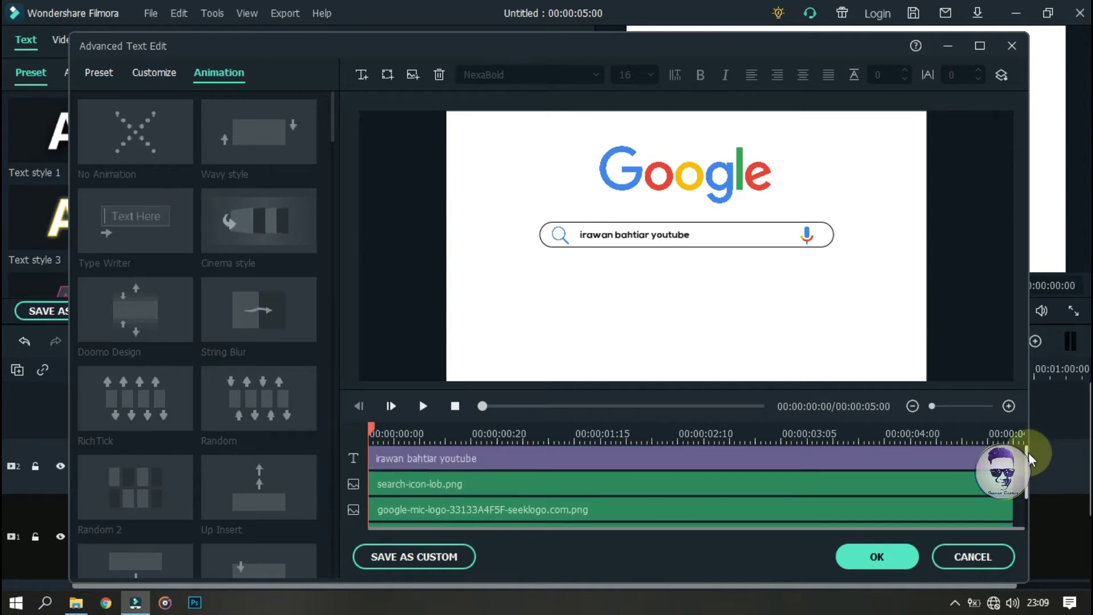
{"action": "left_click", "coordinate": [620, 466]}
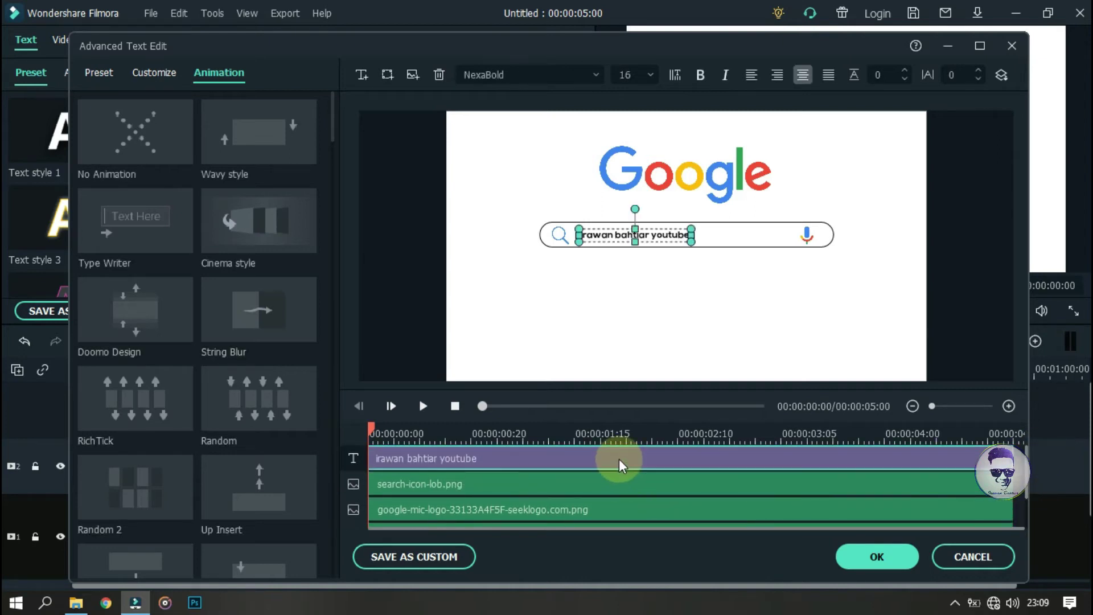
{"action": "double_click", "coordinate": [130, 251]}
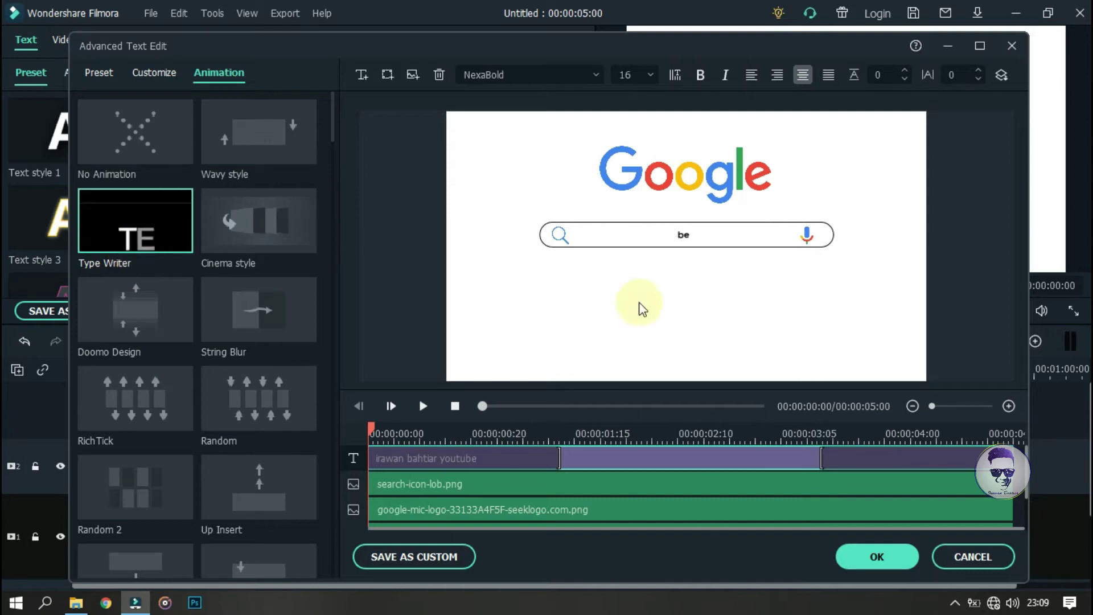
{"action": "left_click_drag", "start_coordinate": [822, 459], "coordinate": [1003, 465]}
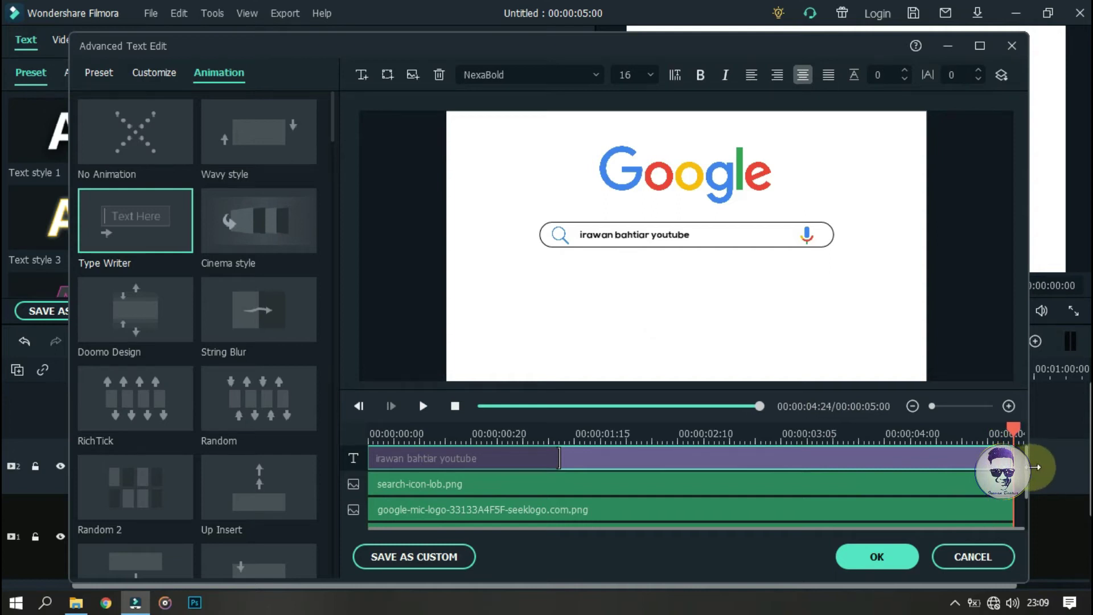
{"action": "left_click", "coordinate": [455, 406]}
{"action": "left_click", "coordinate": [412, 397]}
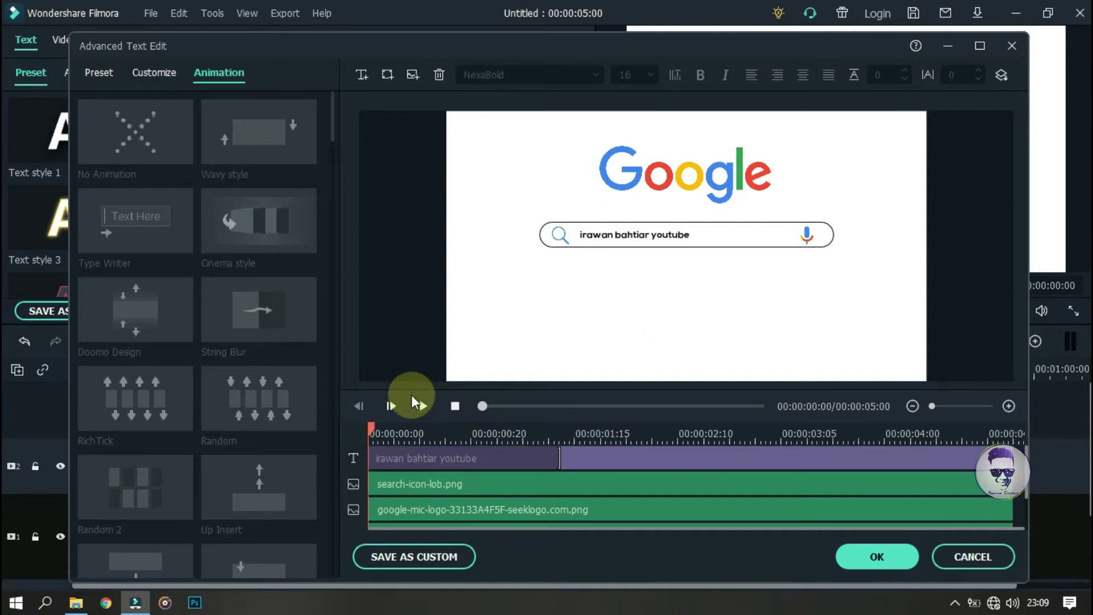
Slow the typing by lengthening its intro phase to slightly under 2 seconds, preview it, and apply the title edits
{"action": "left_click", "coordinate": [524, 467]}
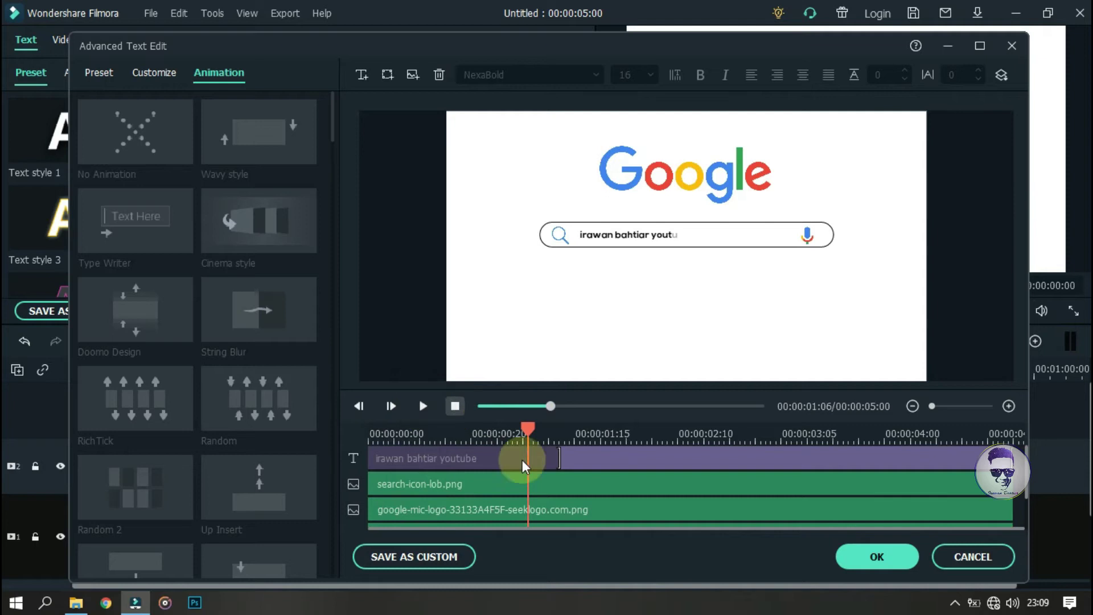
{"action": "left_click", "coordinate": [560, 466]}
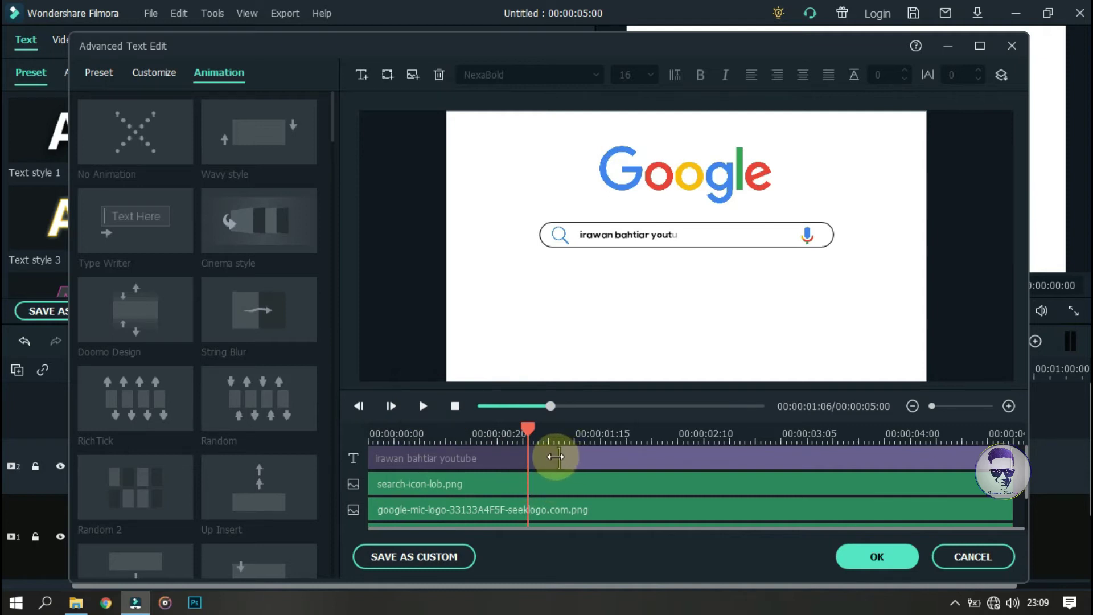
{"action": "mouse_move", "coordinate": [556, 456]}
{"action": "left_mouse_down"}
{"action": "mouse_move", "coordinate": [786, 450]}
{"action": "mouse_move", "coordinate": [688, 450]}
{"action": "left_mouse_up"}
{"action": "left_click", "coordinate": [422, 406]}
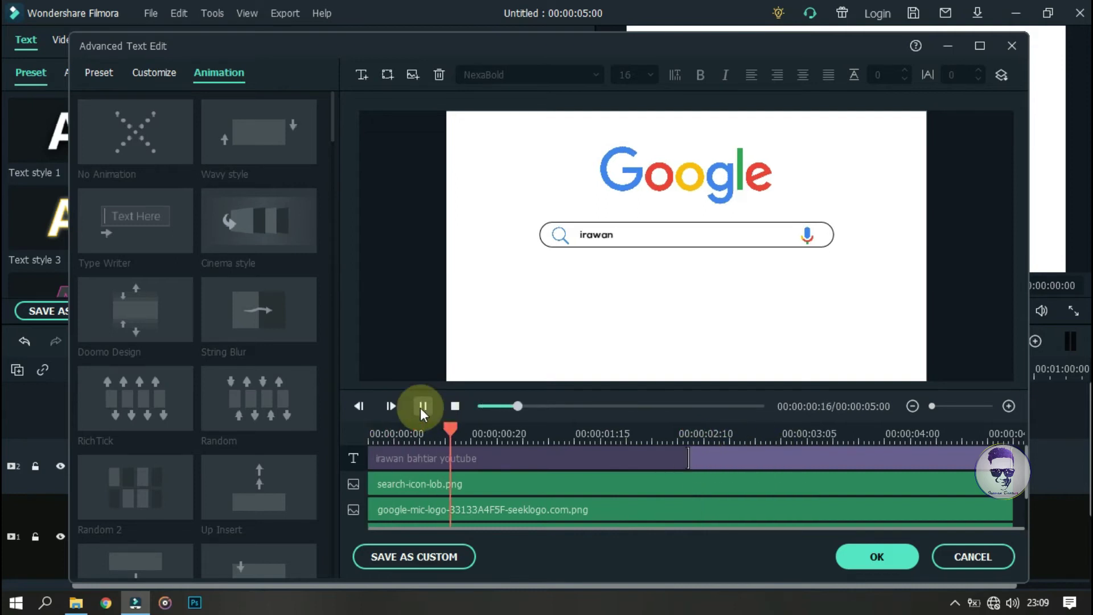
{"action": "left_click", "coordinate": [690, 462]}
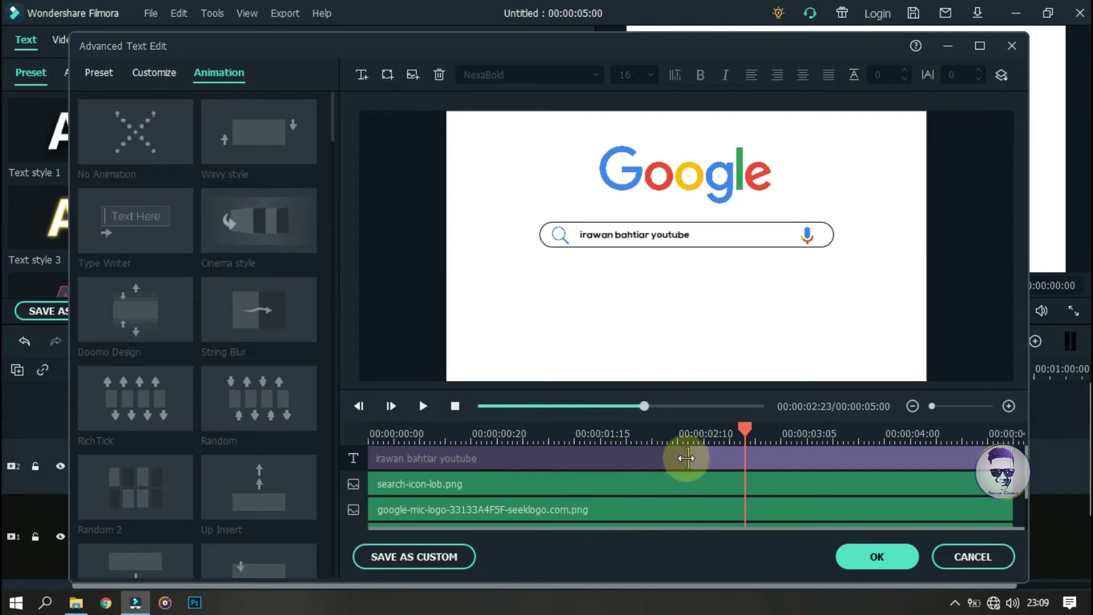
{"action": "left_click_drag", "start_coordinate": [686, 458], "coordinate": [604, 457]}
{"action": "left_click", "coordinate": [424, 406]}
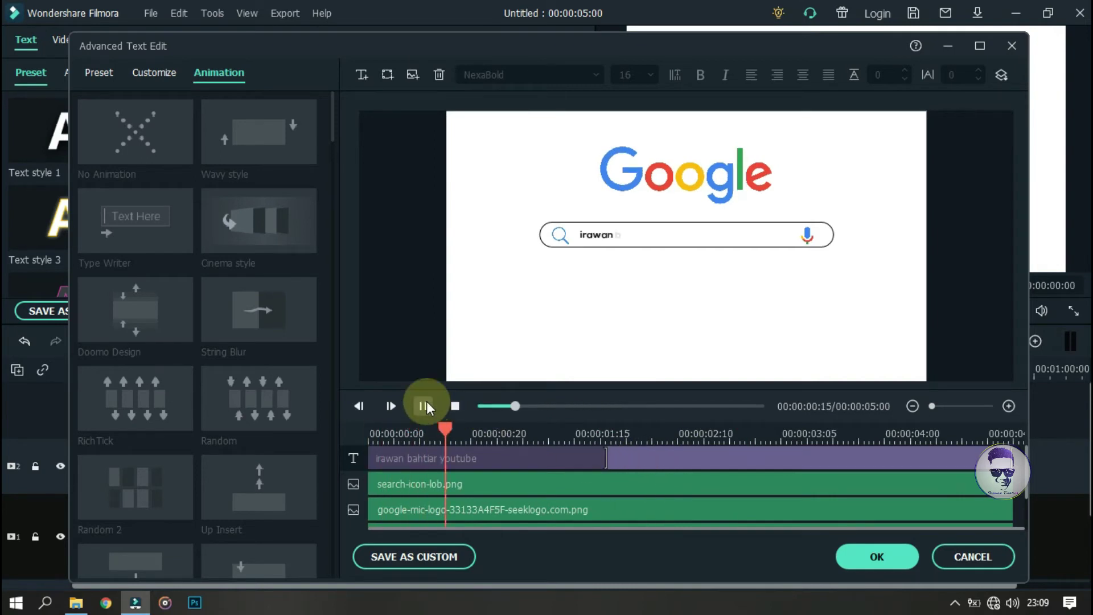
{"action": "left_click", "coordinate": [425, 403]}
{"action": "left_click", "coordinate": [872, 561]}
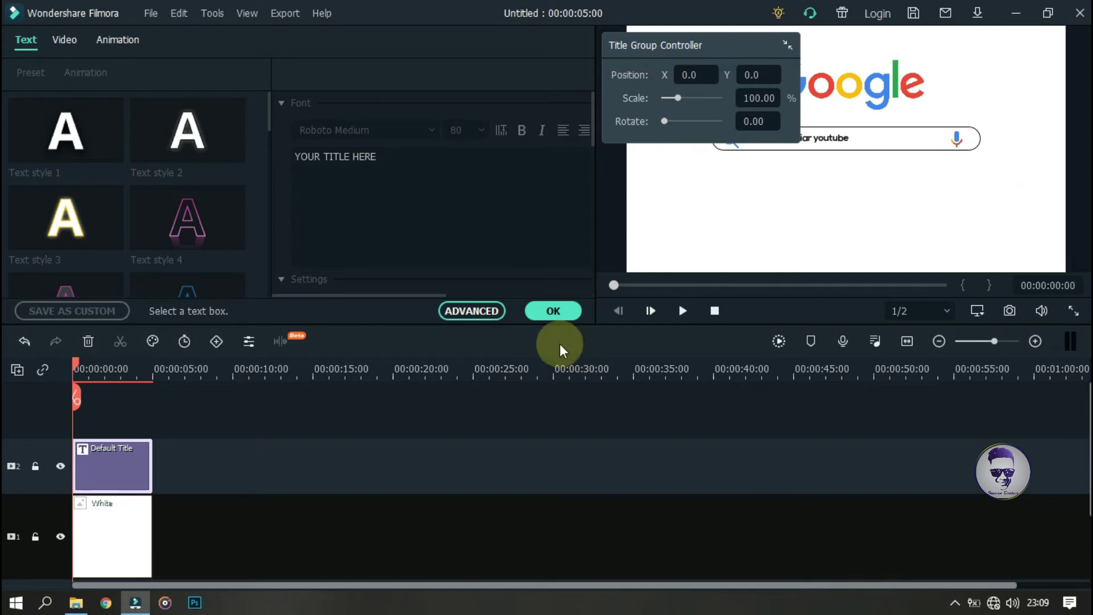
{"action": "left_click", "coordinate": [552, 311]}
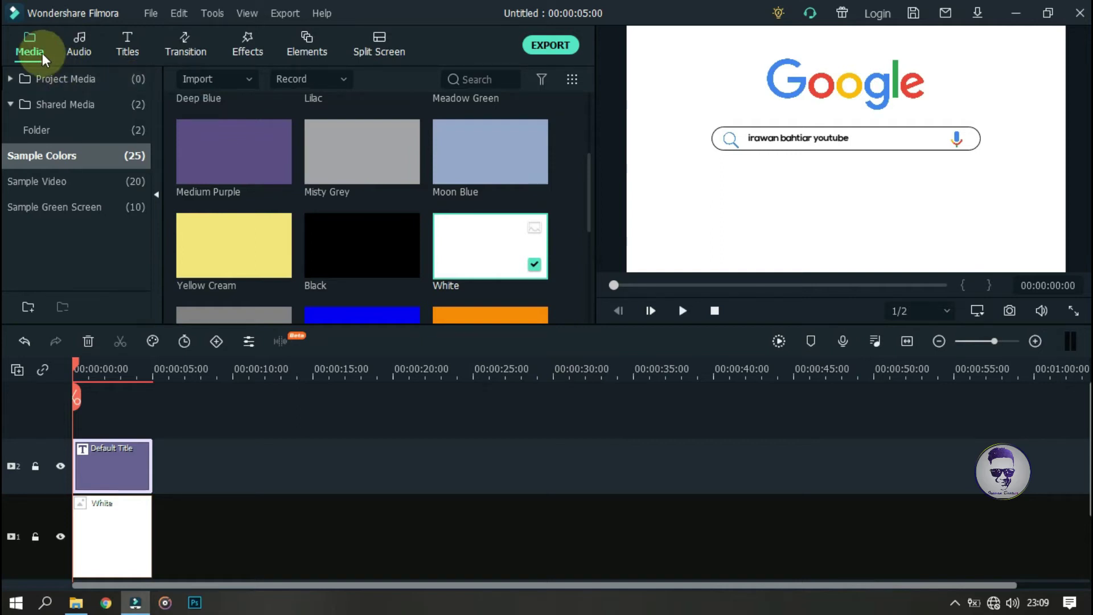
Import the typing keyboard sound effect into the project media and place it on audio track 1 at the timeline start
{"action": "left_click", "coordinate": [80, 79]}
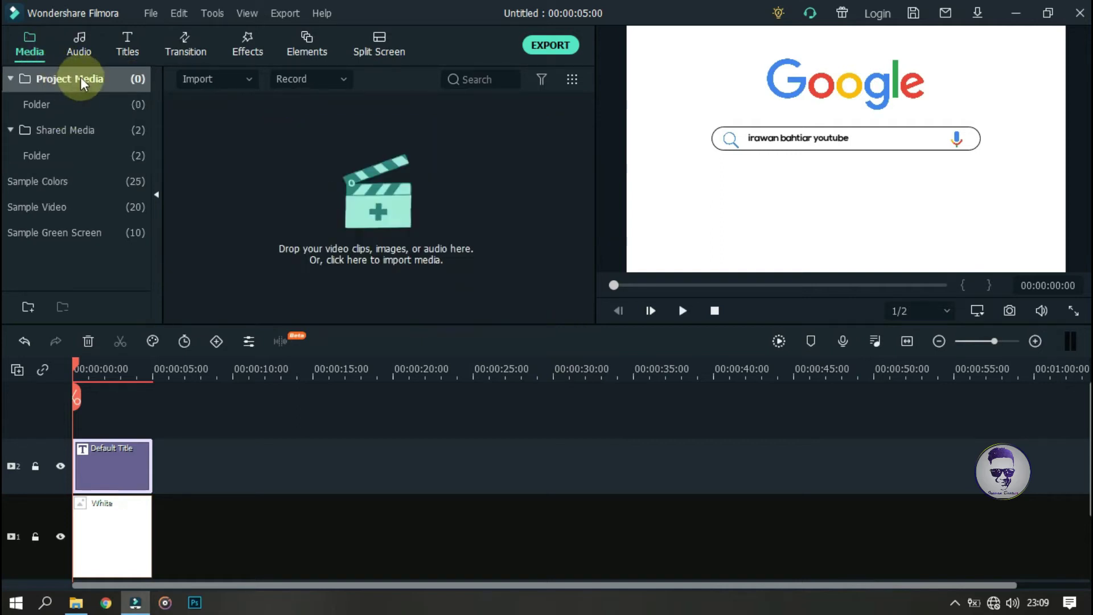
{"action": "left_click", "coordinate": [364, 219]}
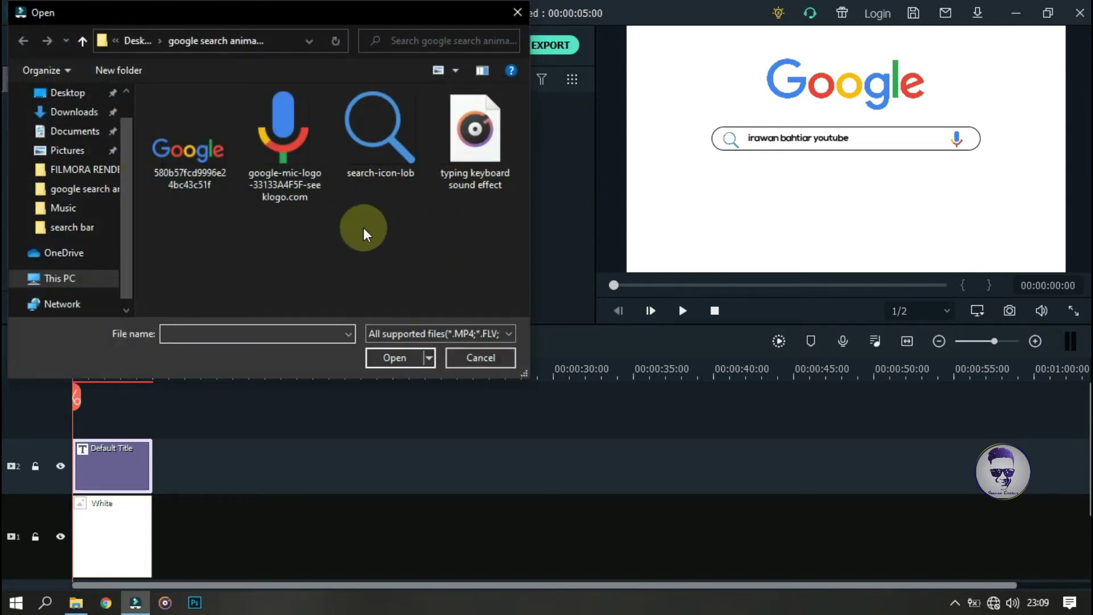
{"action": "left_click", "coordinate": [472, 191]}
{"action": "left_click", "coordinate": [395, 358]}
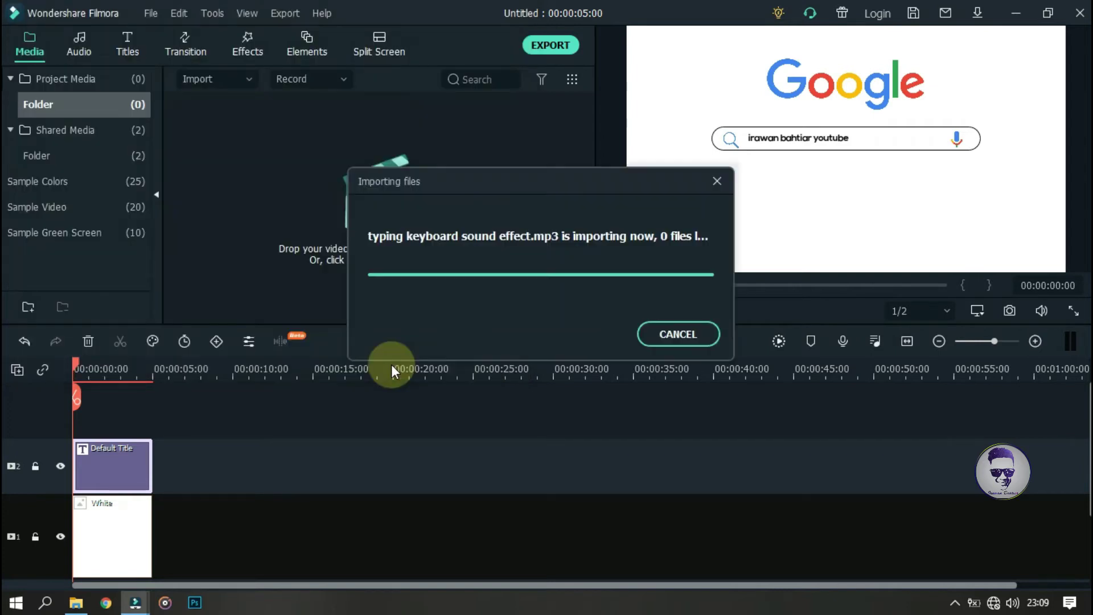
{"action": "scroll", "coordinate": [959, 449], "scroll_direction": "down", "scroll_amount": 2}
{"action": "left_click_drag", "start_coordinate": [249, 157], "coordinate": [62, 507]}
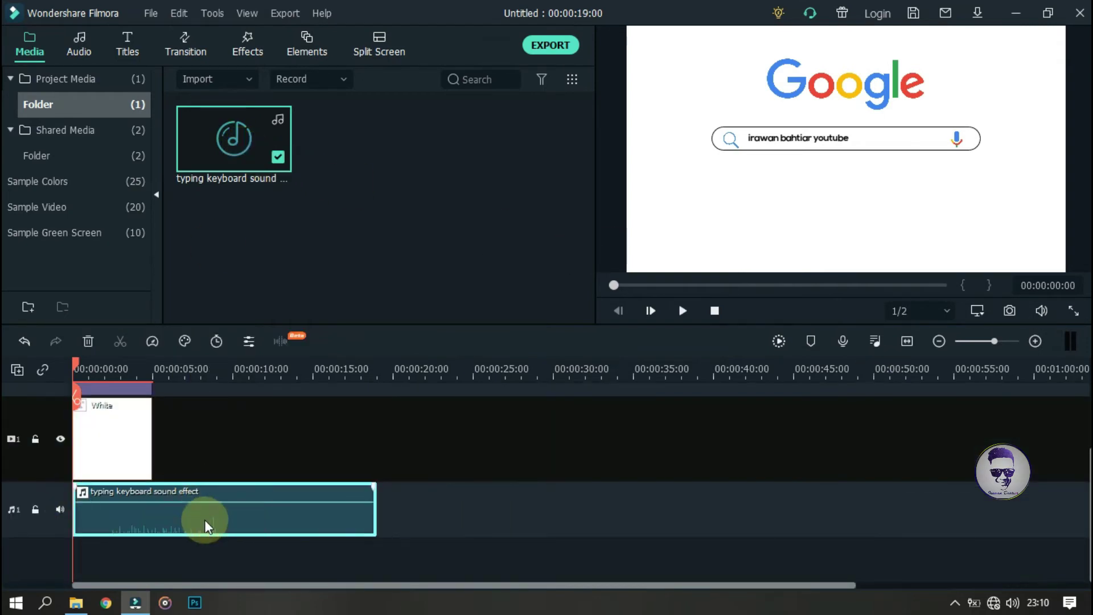
Trim the silent lead-in of about 2.5 seconds off the sound effect, start it at the timeline's beginning, and preview it with the typing
{"action": "left_click_drag", "start_coordinate": [234, 365], "coordinate": [483, 377]}
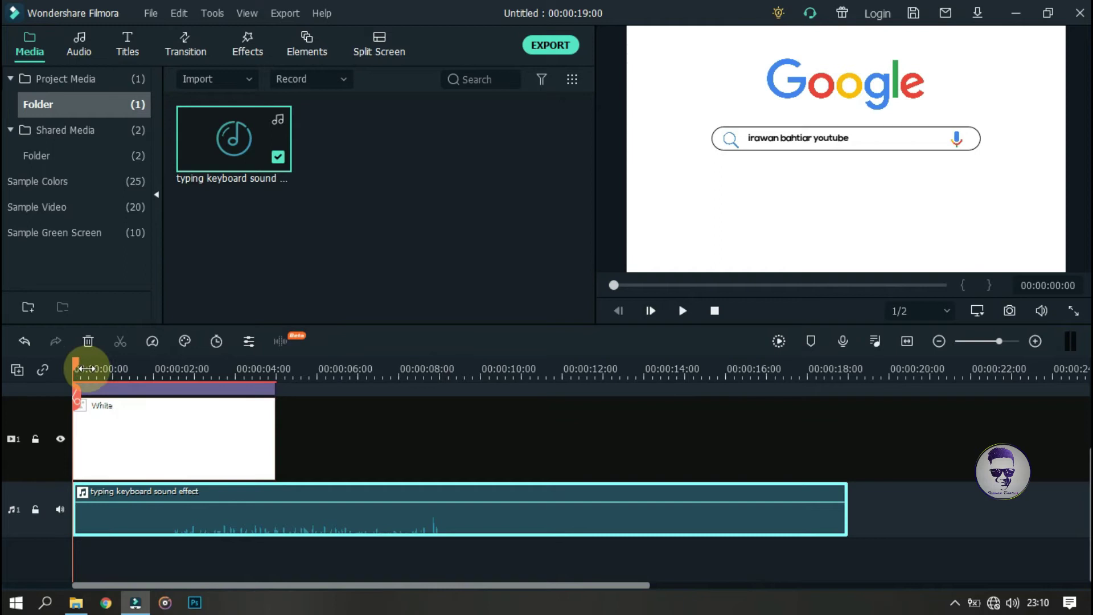
{"action": "left_click_drag", "start_coordinate": [78, 371], "coordinate": [114, 456]}
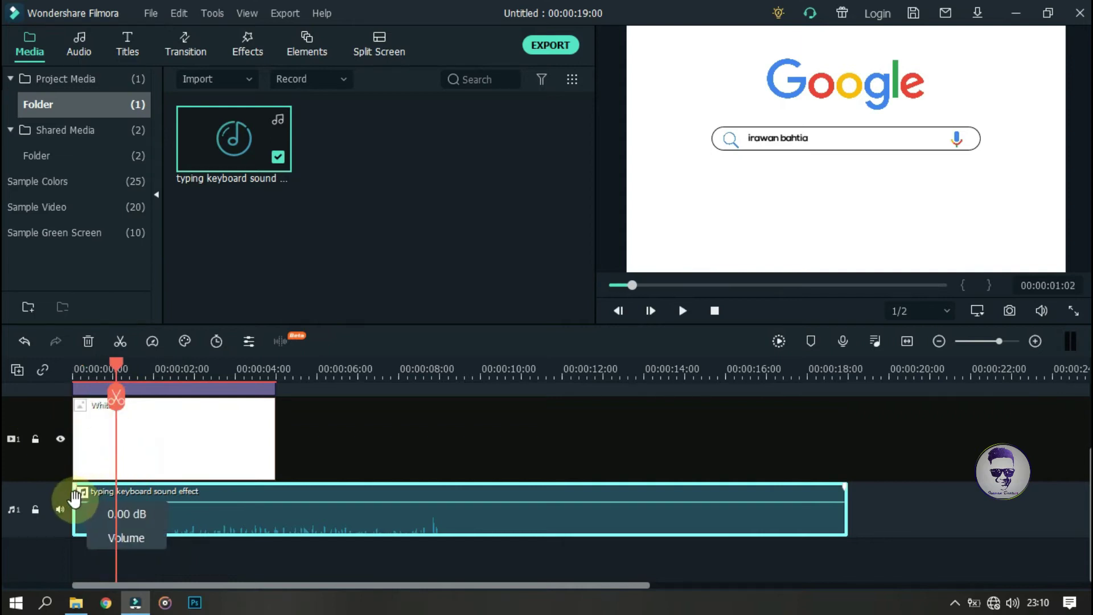
{"action": "left_click_drag", "start_coordinate": [73, 509], "coordinate": [165, 508]}
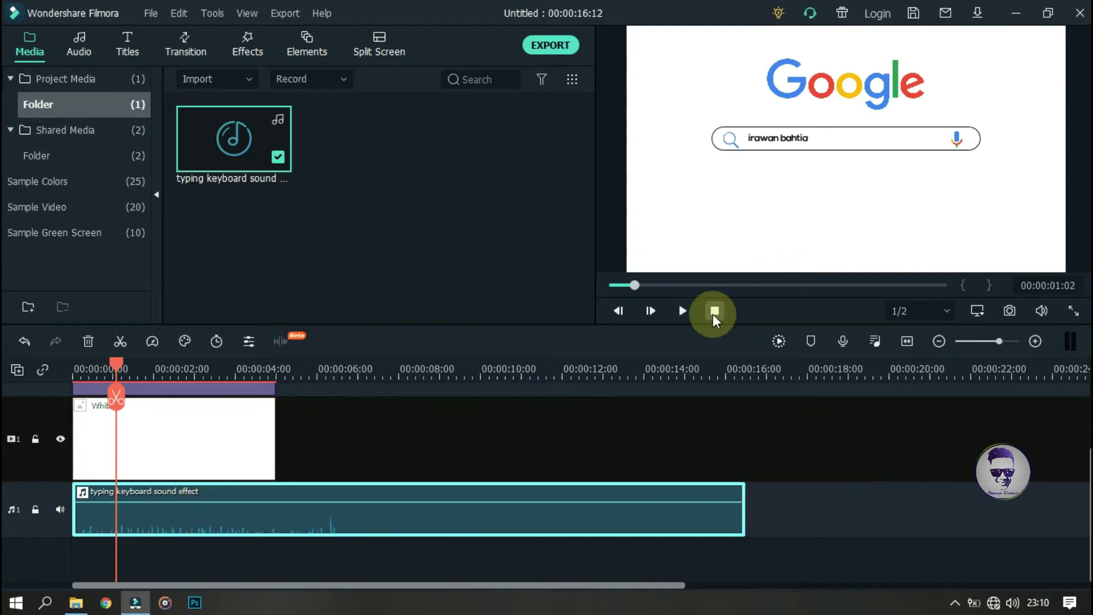
{"action": "left_click", "coordinate": [714, 312]}
{"action": "left_click", "coordinate": [683, 313]}
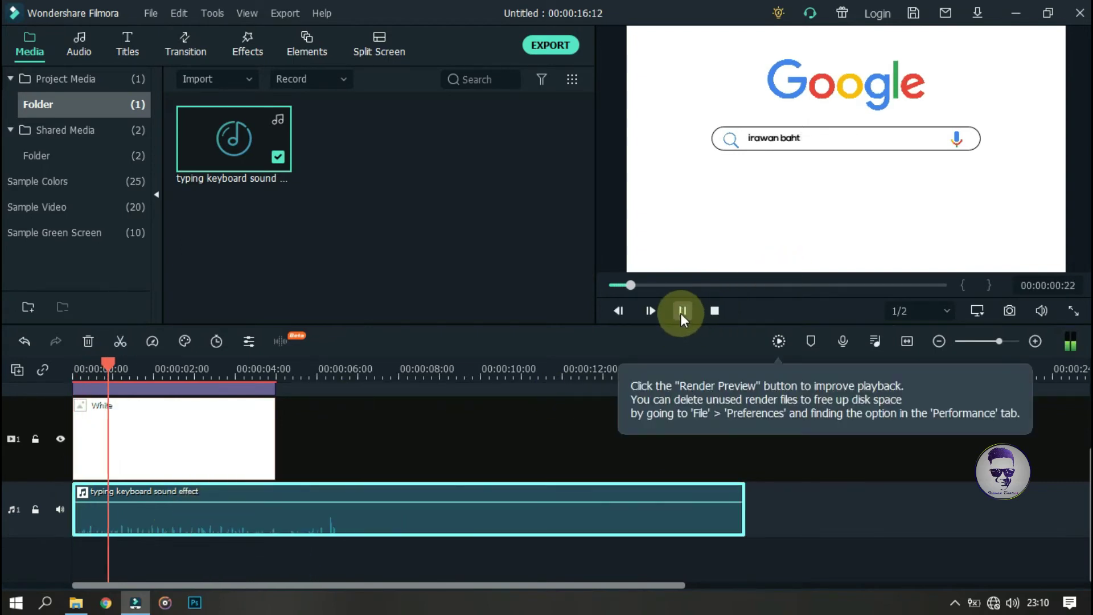
{"action": "left_click", "coordinate": [681, 313]}
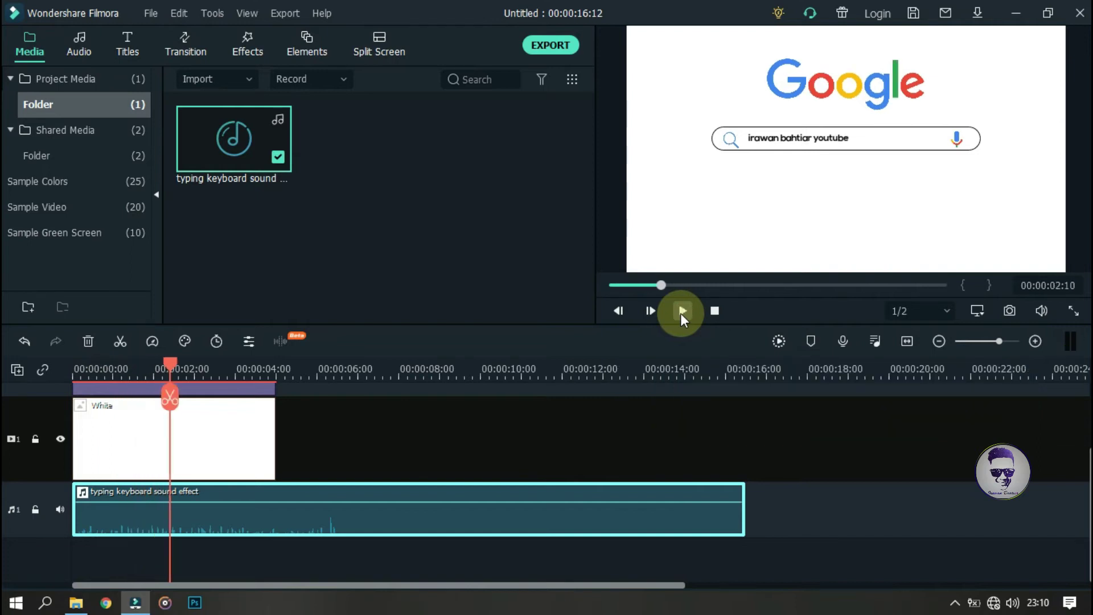
Split the sound effect at 00:00:01:21, where the typing ends, delete the remainder, and preview the result
{"action": "left_click_drag", "start_coordinate": [170, 369], "coordinate": [149, 392]}
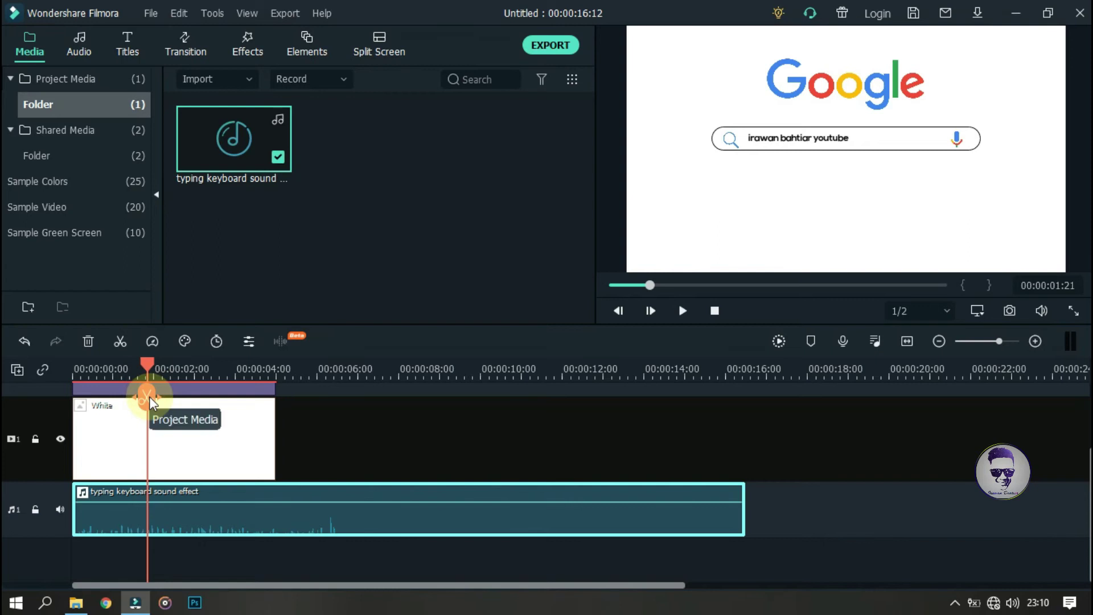
{"action": "left_click", "coordinate": [149, 400]}
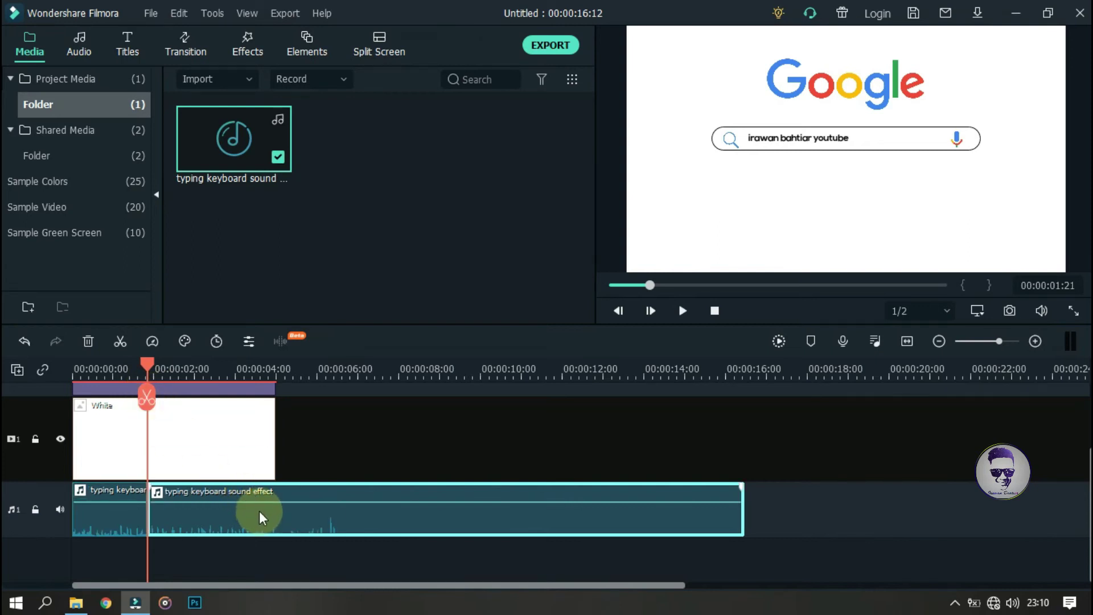
{"action": "left_click", "coordinate": [88, 341]}
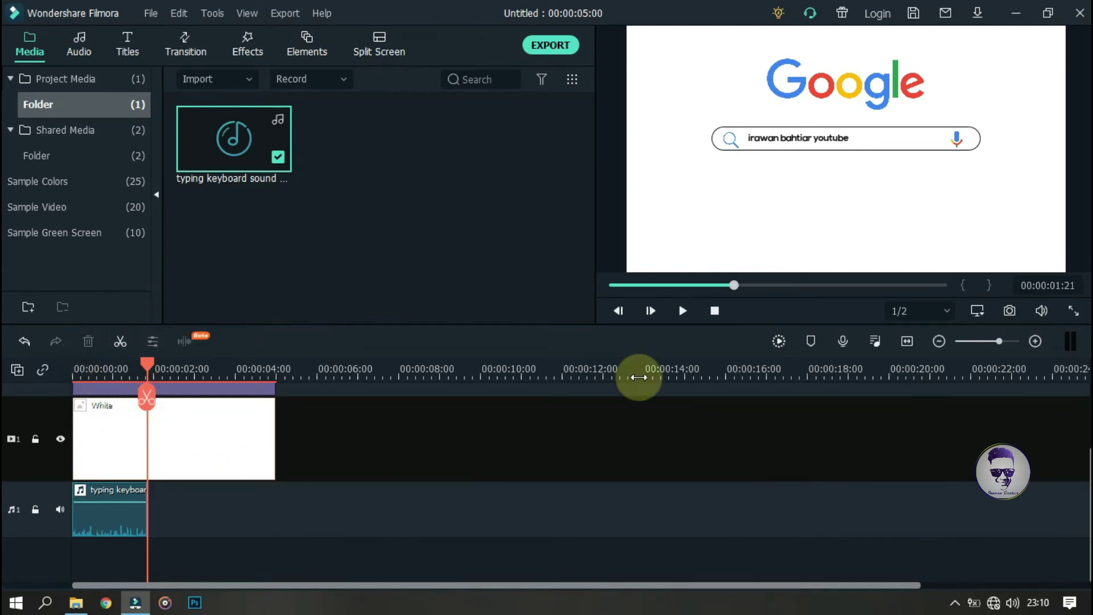
{"action": "left_click", "coordinate": [711, 311]}
{"action": "left_click", "coordinate": [682, 311]}
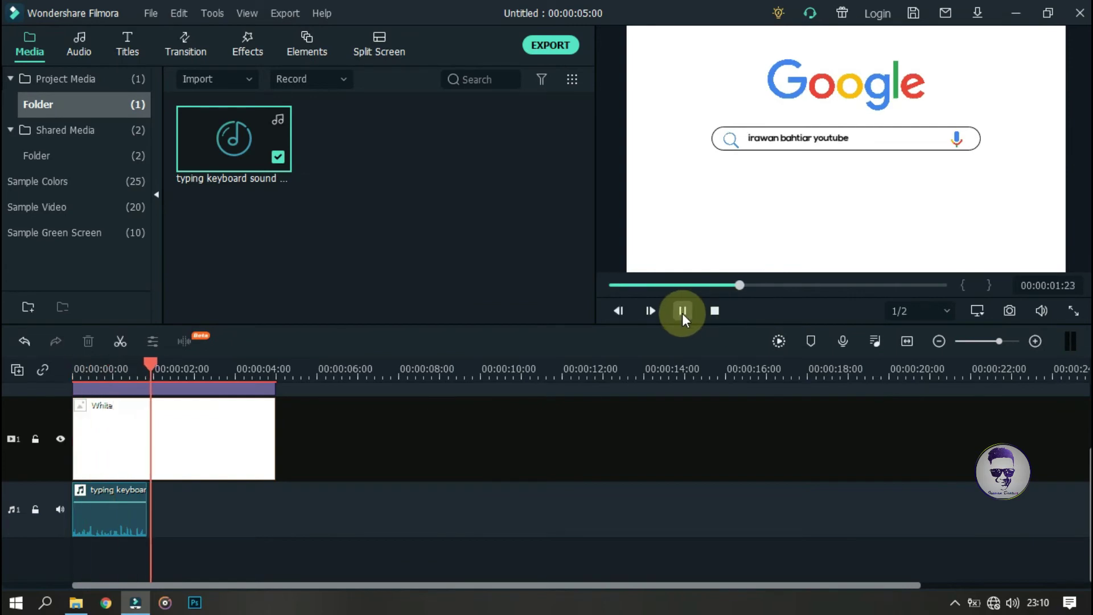
{"action": "left_click", "coordinate": [682, 311]}
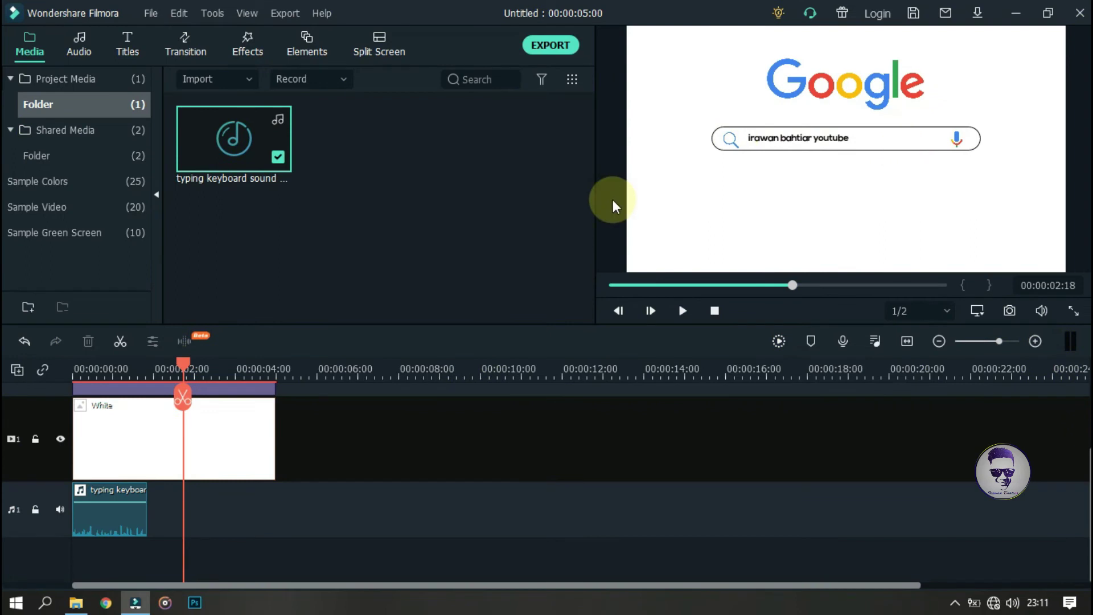
{"action": "left_click", "coordinate": [150, 17]}
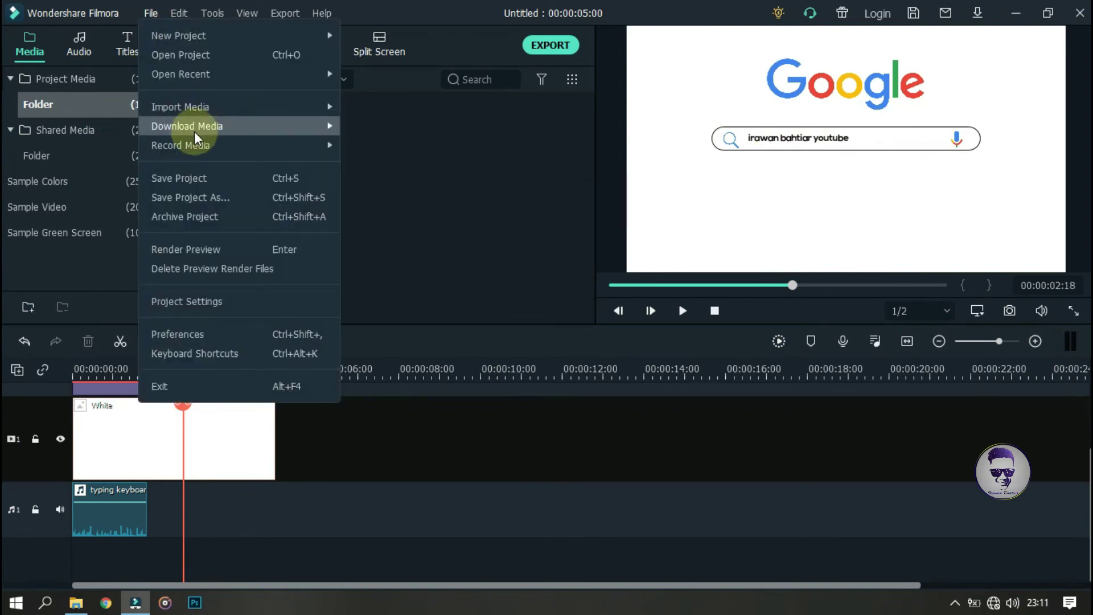
{"action": "left_click", "coordinate": [188, 148]}
{"action": "left_click", "coordinate": [389, 172]}
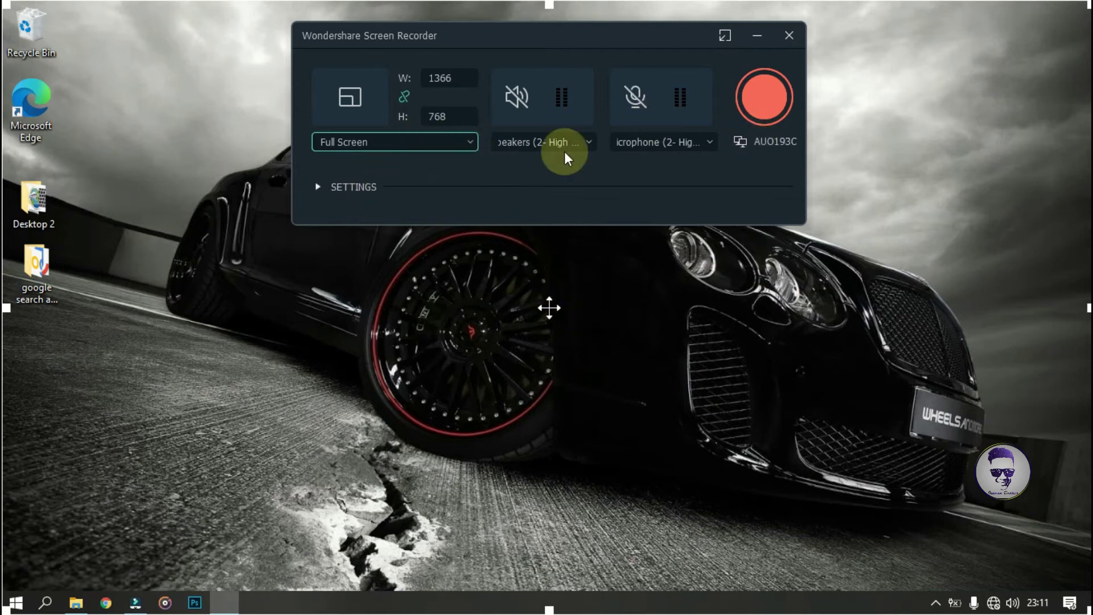
{"action": "left_click", "coordinate": [467, 138]}
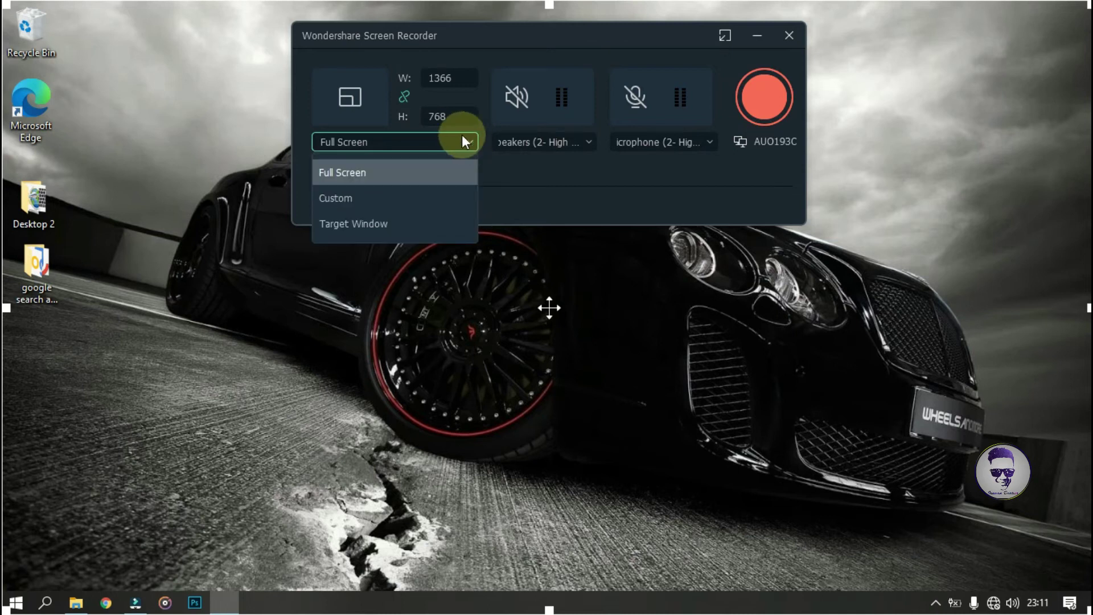
{"action": "left_click", "coordinate": [359, 194]}
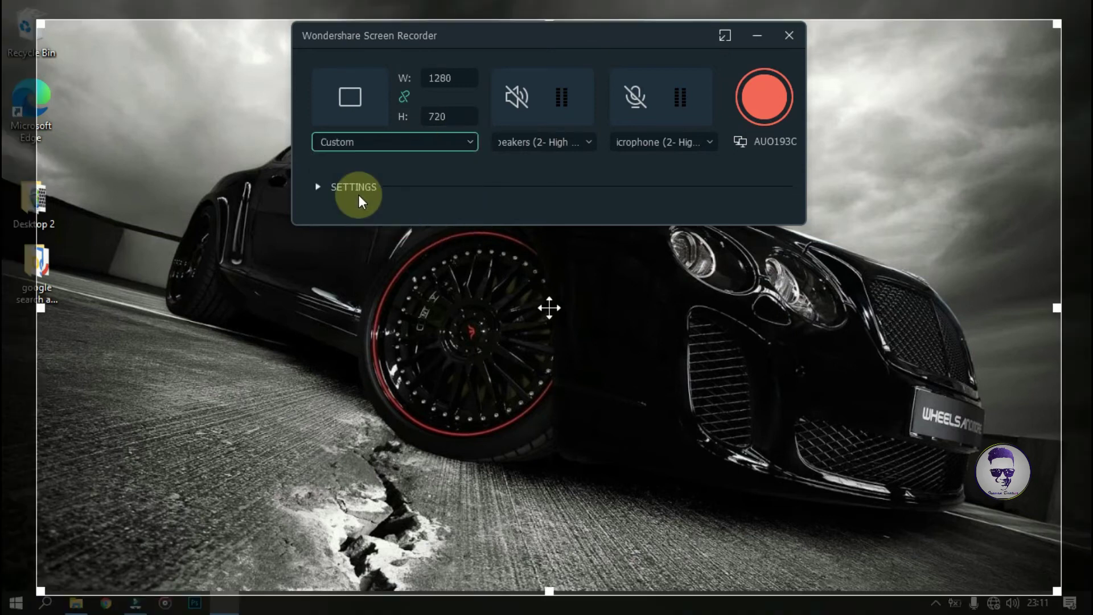
{"action": "left_click", "coordinate": [472, 143]}
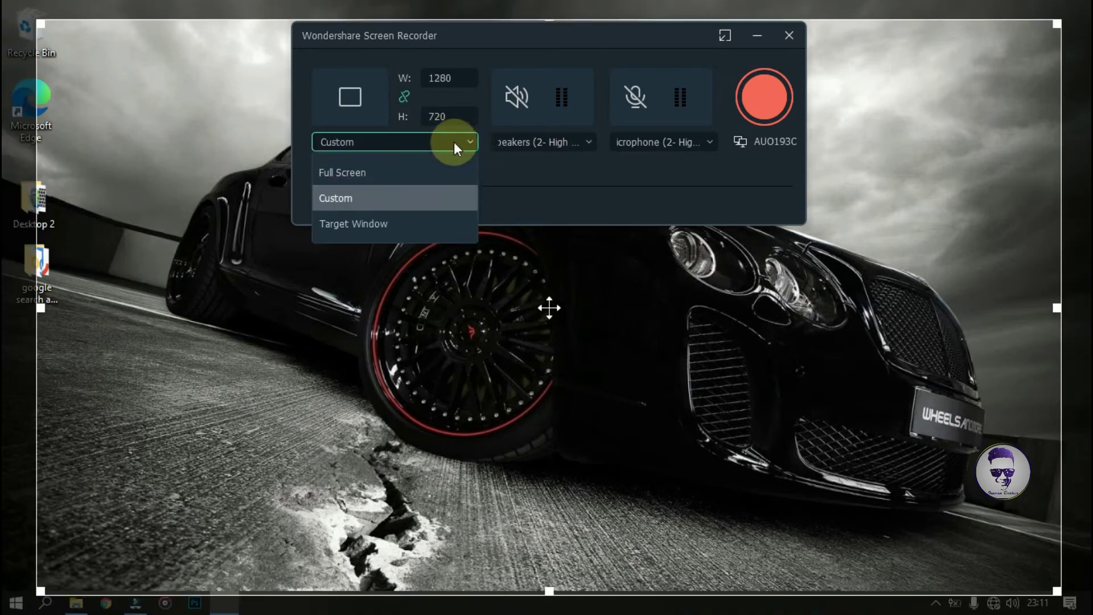
{"action": "left_click", "coordinate": [386, 167]}
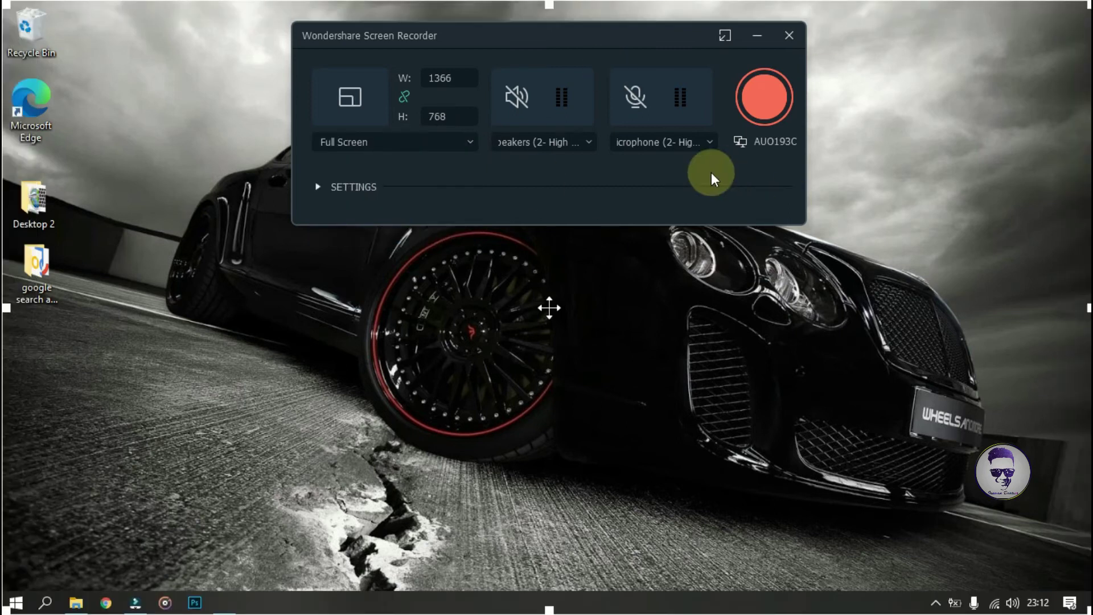
Start the full-screen recording and switch to a new Google Chrome window
{"action": "left_click", "coordinate": [768, 99]}
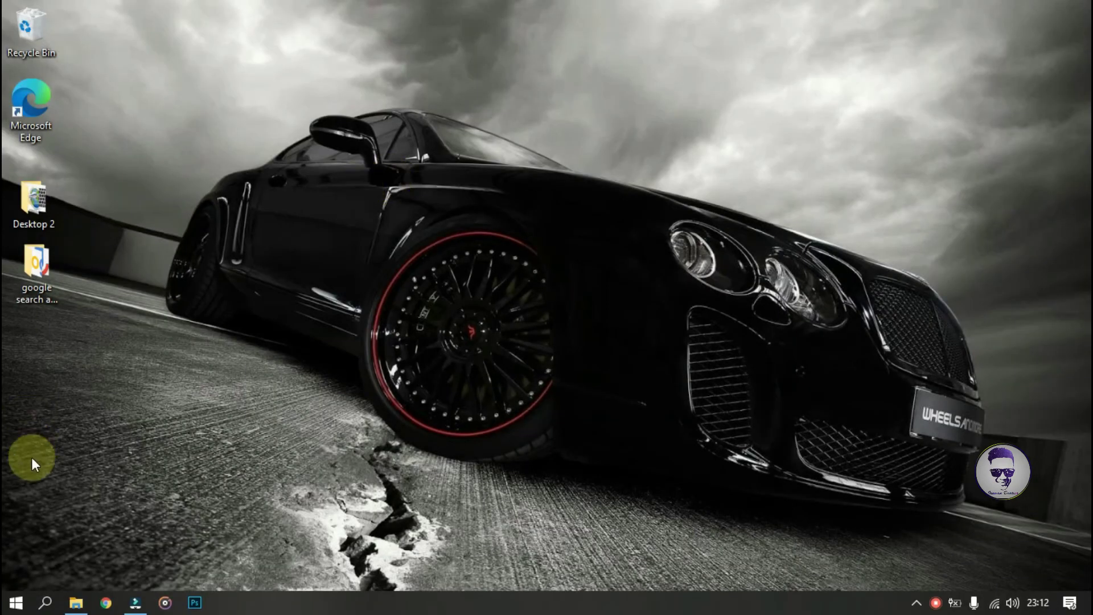
{"action": "left_click", "coordinate": [105, 603]}
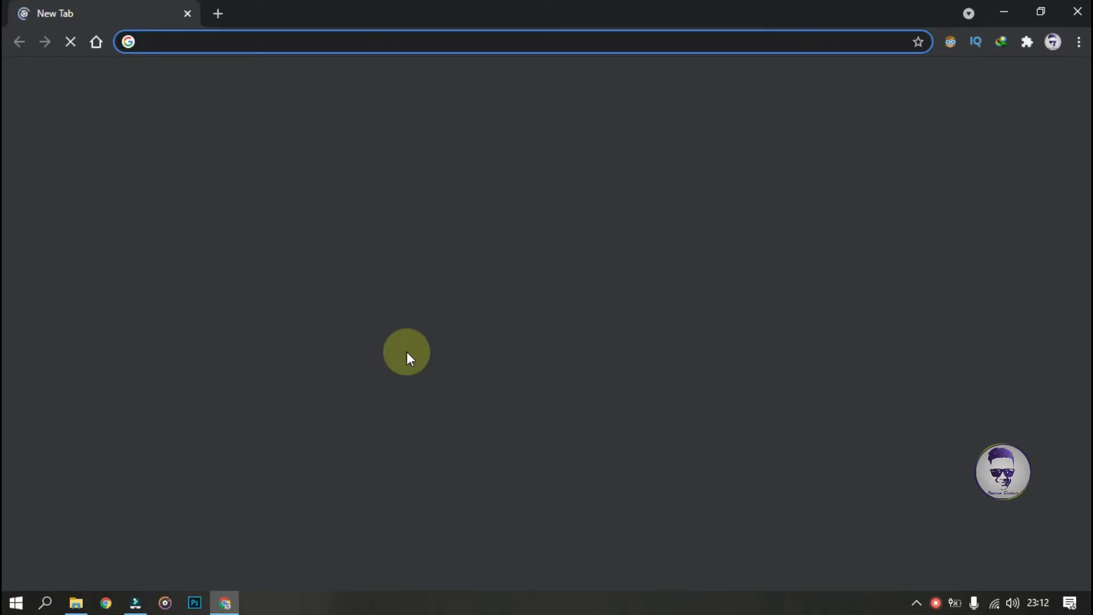
{"action": "left_click", "coordinate": [446, 314]}
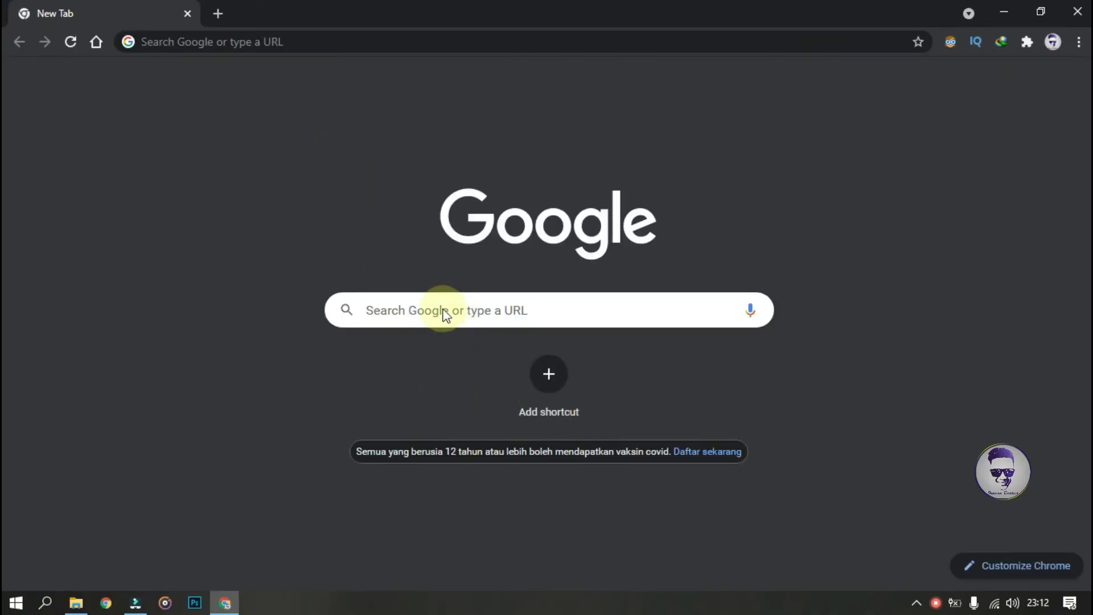
Search Google for the channel owner's name followed by "youtube"
{"action": "left_click", "coordinate": [396, 312]}
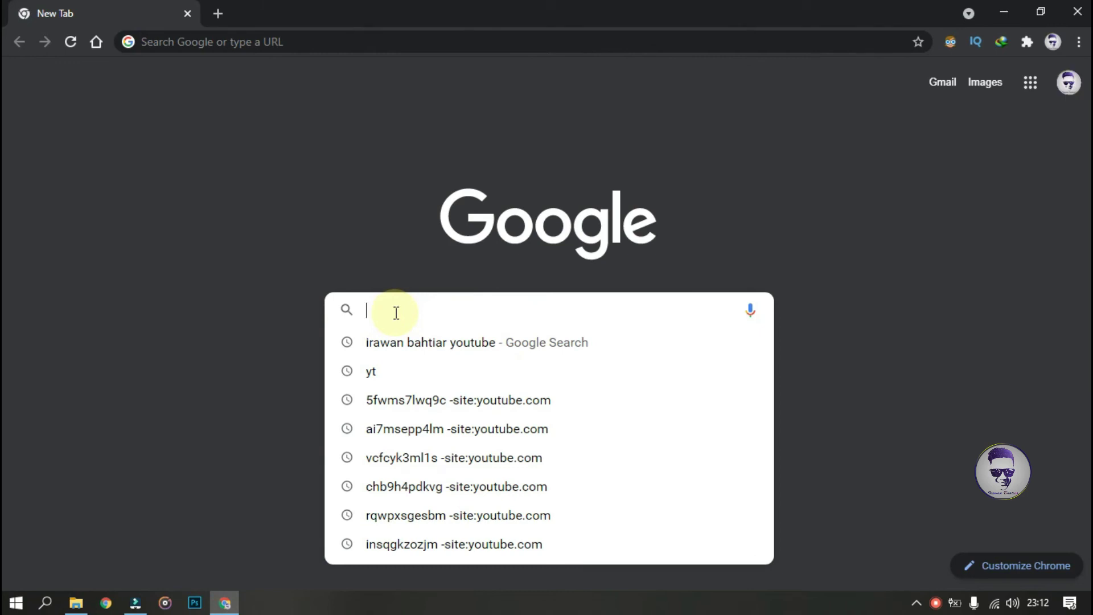
{"action": "type", "text": "irawa"}
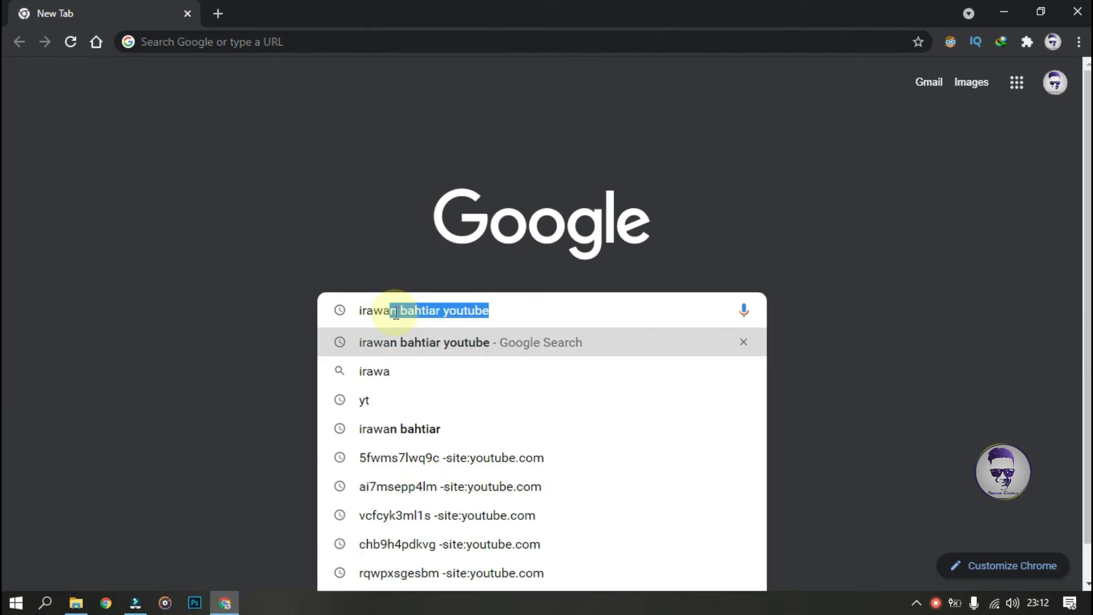
{"action": "type", "text": "n bah"}
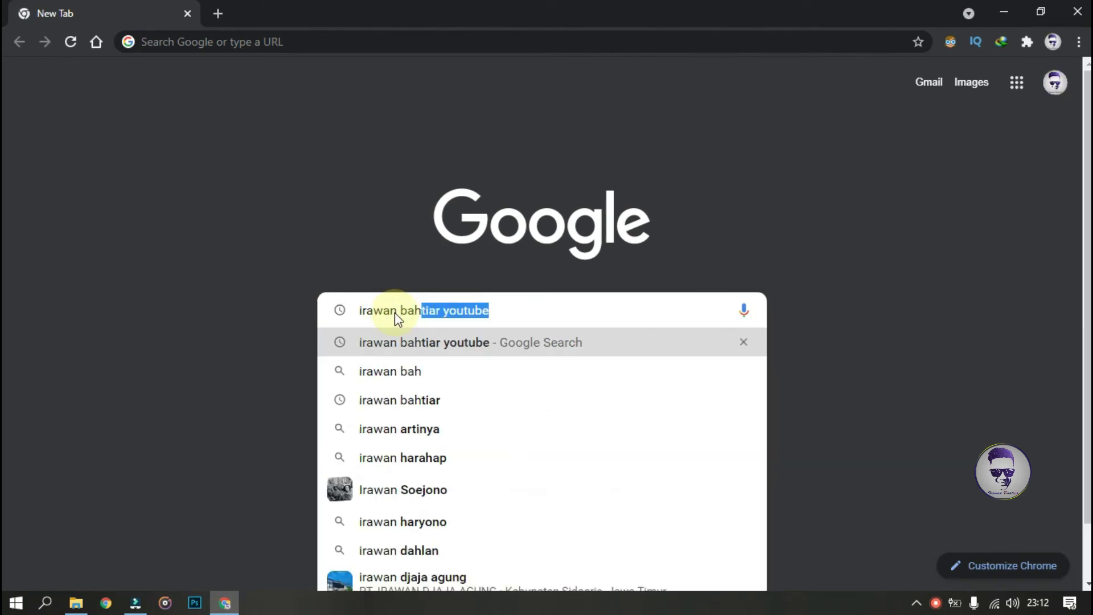
{"action": "type", "text": "tiar"}
{"action": "key", "text": "BackSpace"}
{"action": "key", "text": "BackSpace"}
{"action": "type", "text": "tiar yo"}
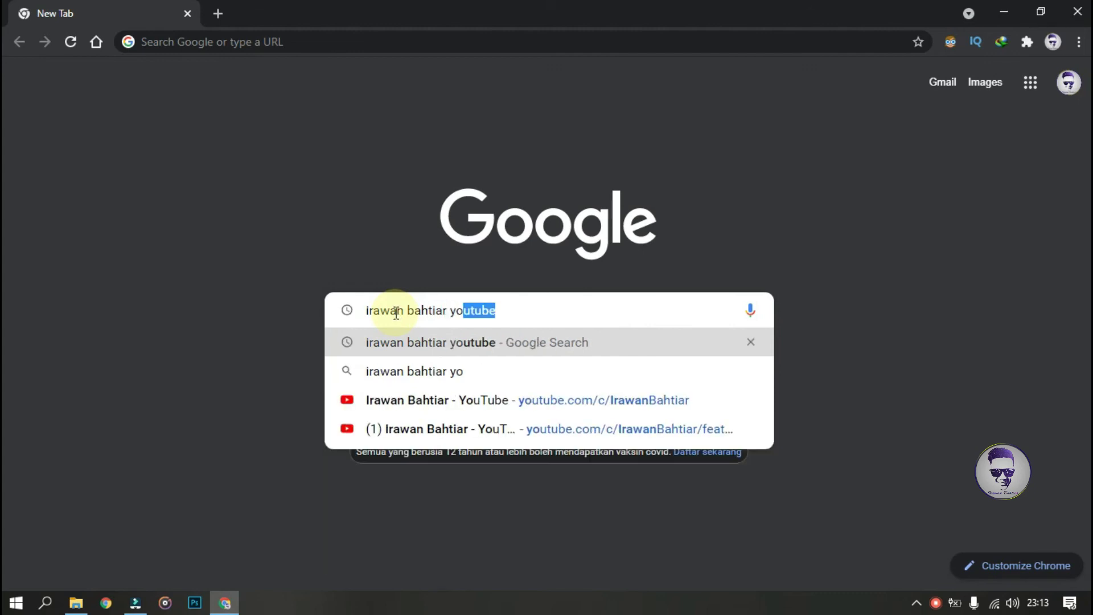
{"action": "type", "text": "utube"}
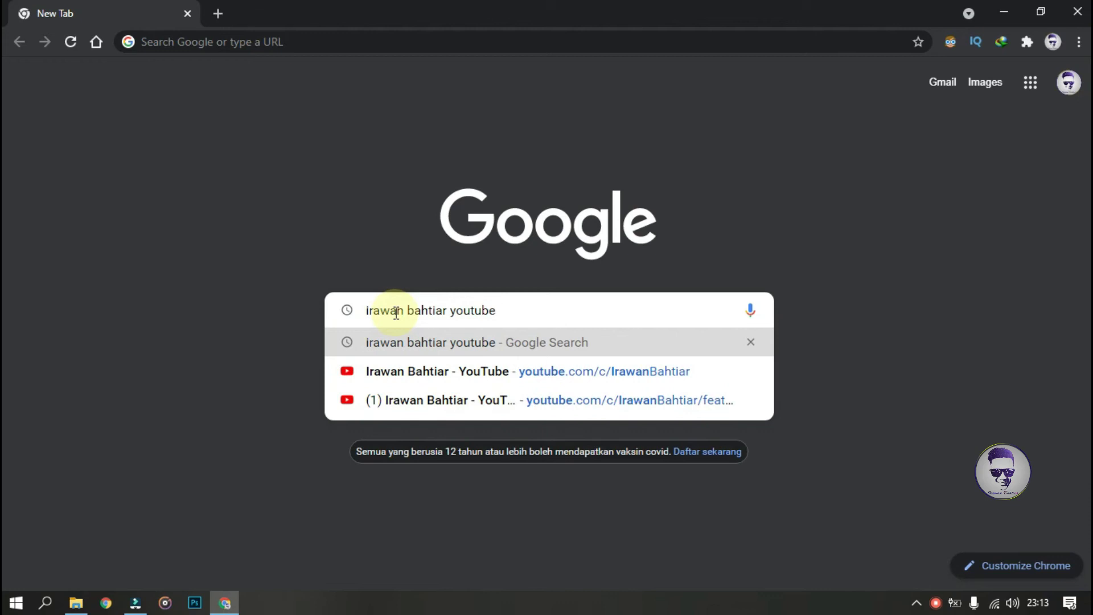
{"action": "key", "text": "Return"}
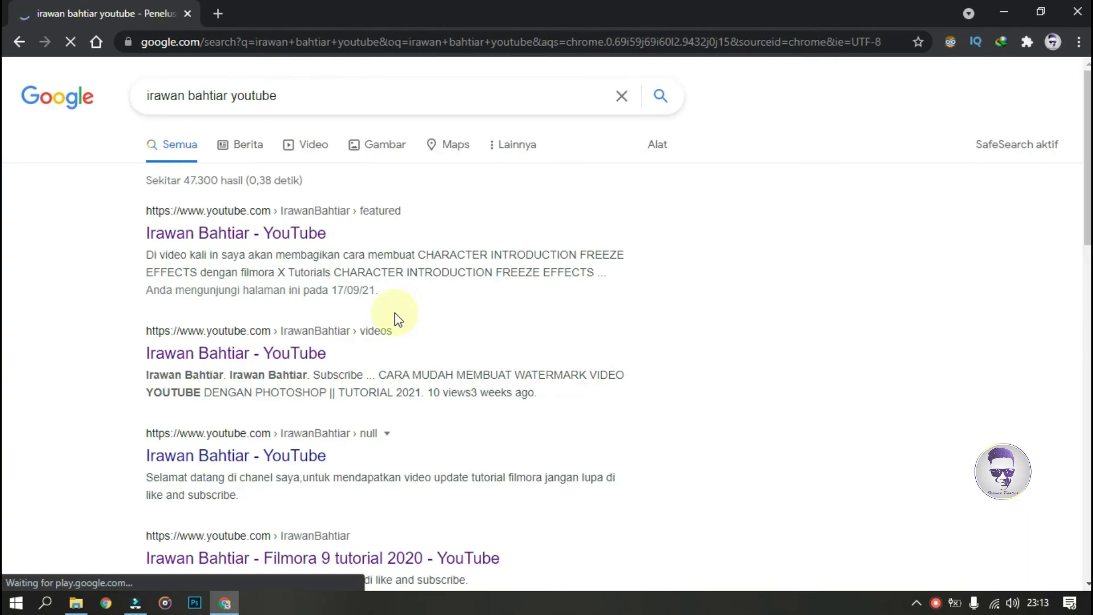
Open the first YouTube channel result, dismiss the video download bar, and browse the channel's uploaded videos back to the page top
{"action": "left_click", "coordinate": [258, 244]}
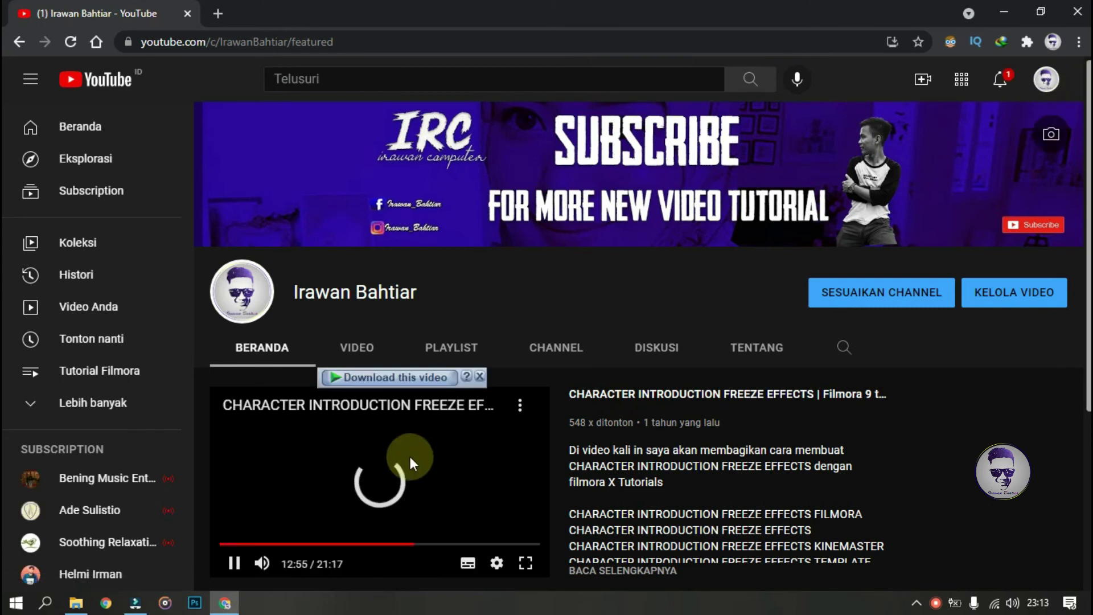
{"action": "left_click", "coordinate": [482, 379]}
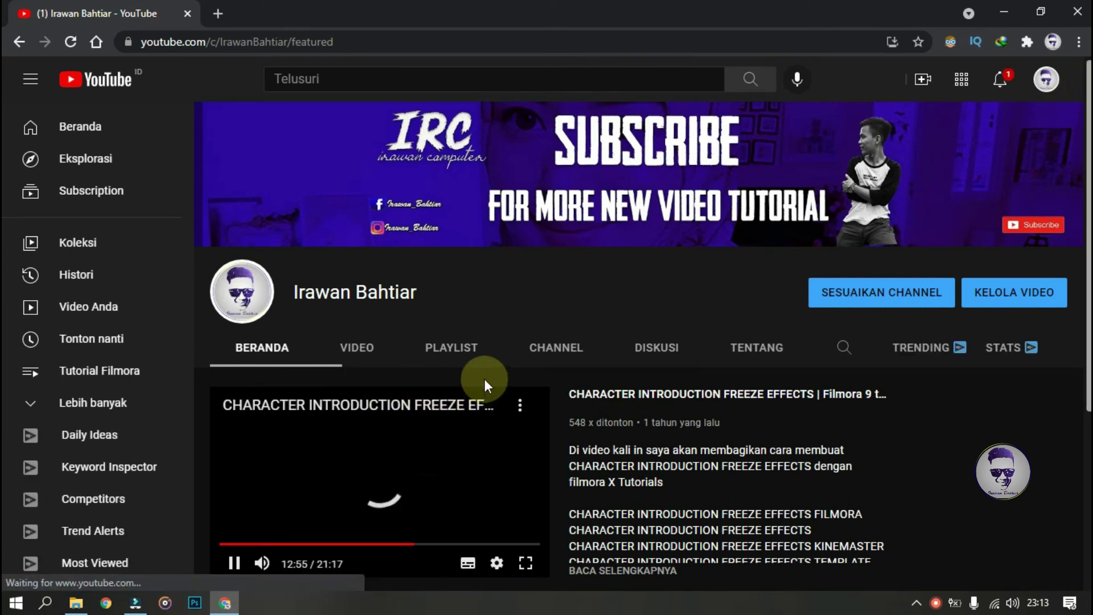
{"action": "left_click", "coordinate": [363, 349]}
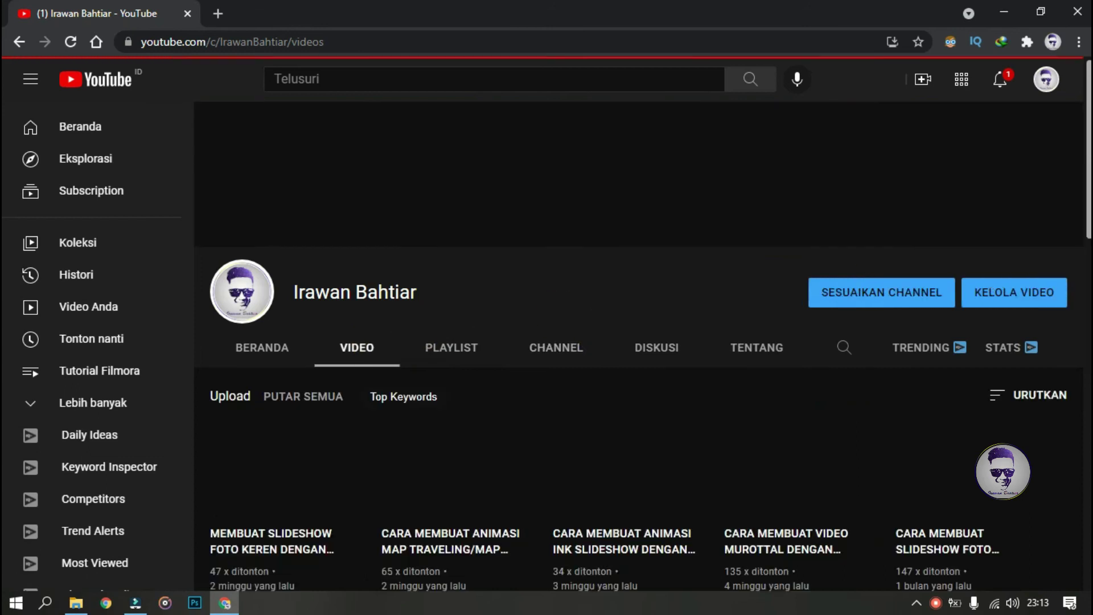
{"action": "scroll", "coordinate": [692, 458], "scroll_direction": "down", "scroll_amount": 4}
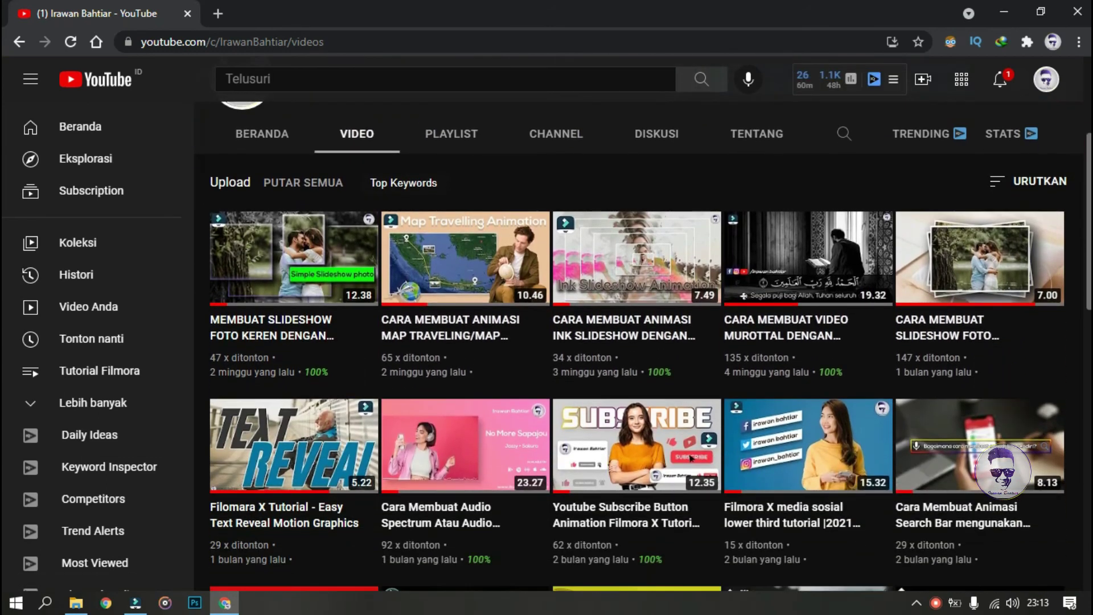
{"action": "scroll", "coordinate": [692, 458], "scroll_direction": "down", "scroll_amount": 2}
{"action": "left_click_drag", "start_coordinate": [1087, 286], "coordinate": [1087, 153]}
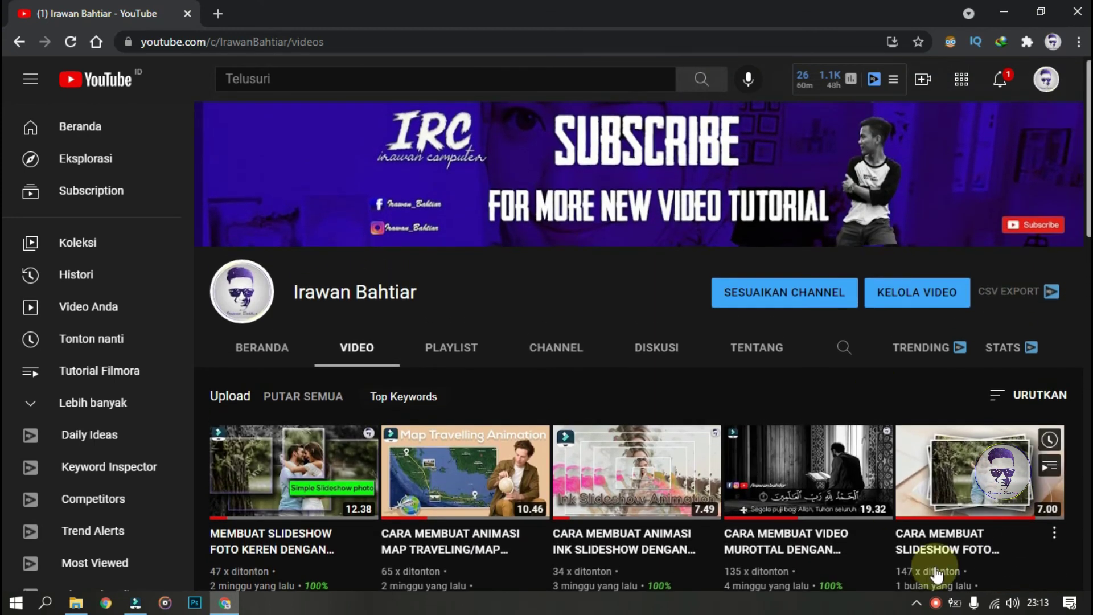
Quit the screen recorder to end the recording and return to Filmora
{"action": "left_click", "coordinate": [915, 604]}
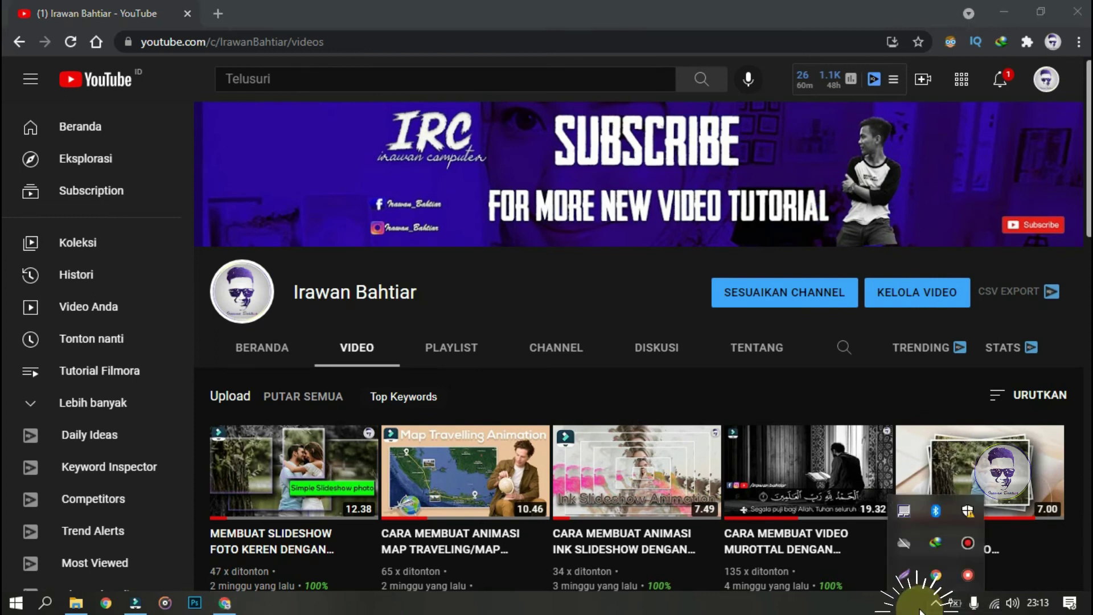
{"action": "right_click", "coordinate": [973, 579]}
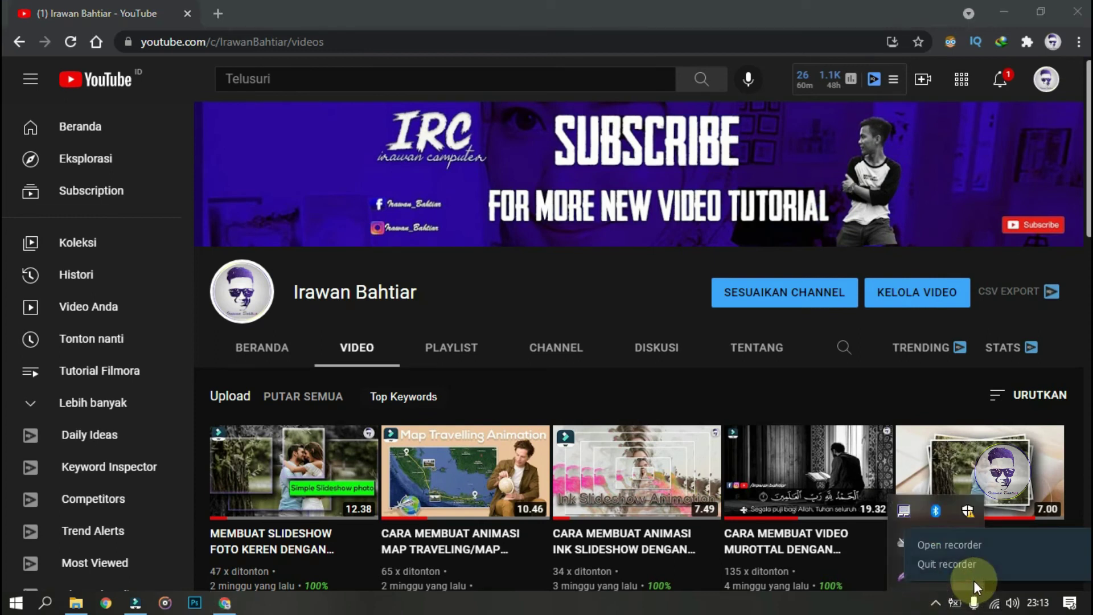
{"action": "left_click", "coordinate": [954, 569]}
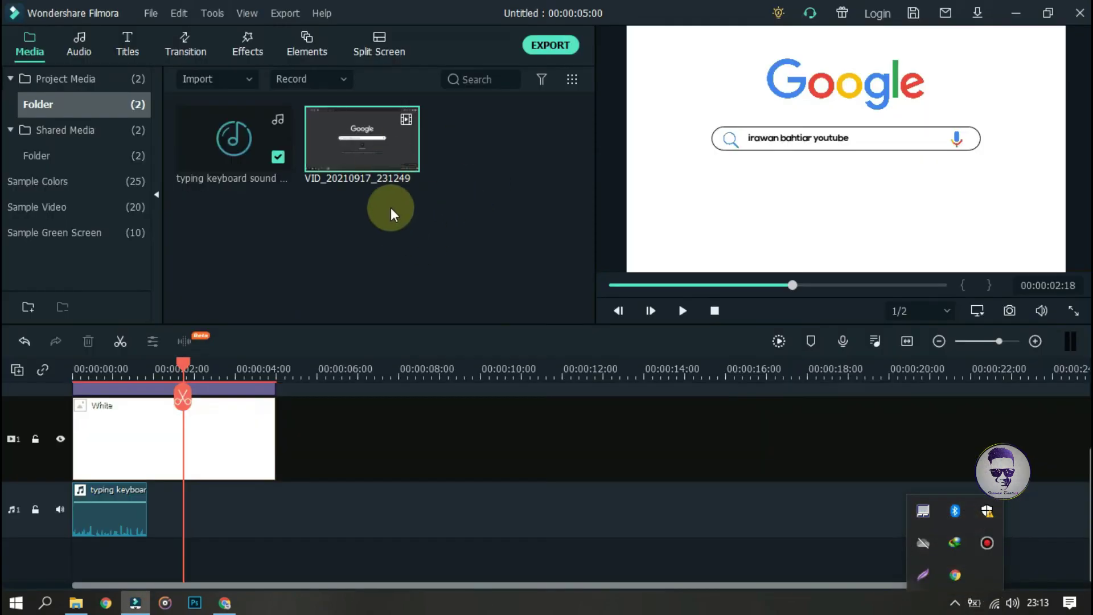
Split the Default Title and White clips at 00:00:03:11 and delete their remaining parts
{"action": "left_click_drag", "start_coordinate": [183, 365], "coordinate": [214, 359]}
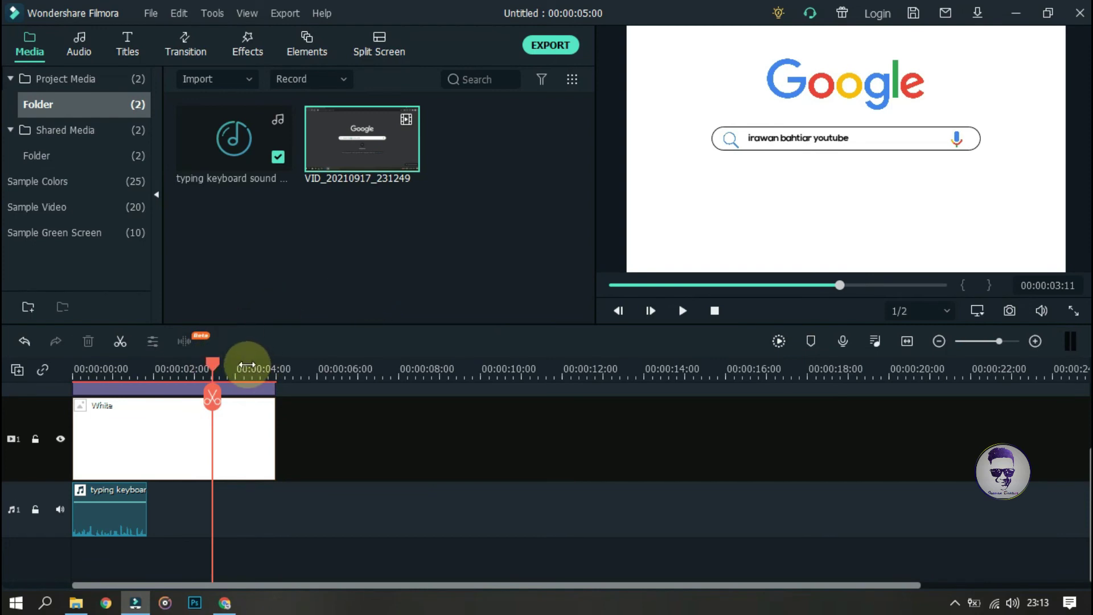
{"action": "scroll", "coordinate": [212, 399], "scroll_direction": "up", "scroll_amount": 2}
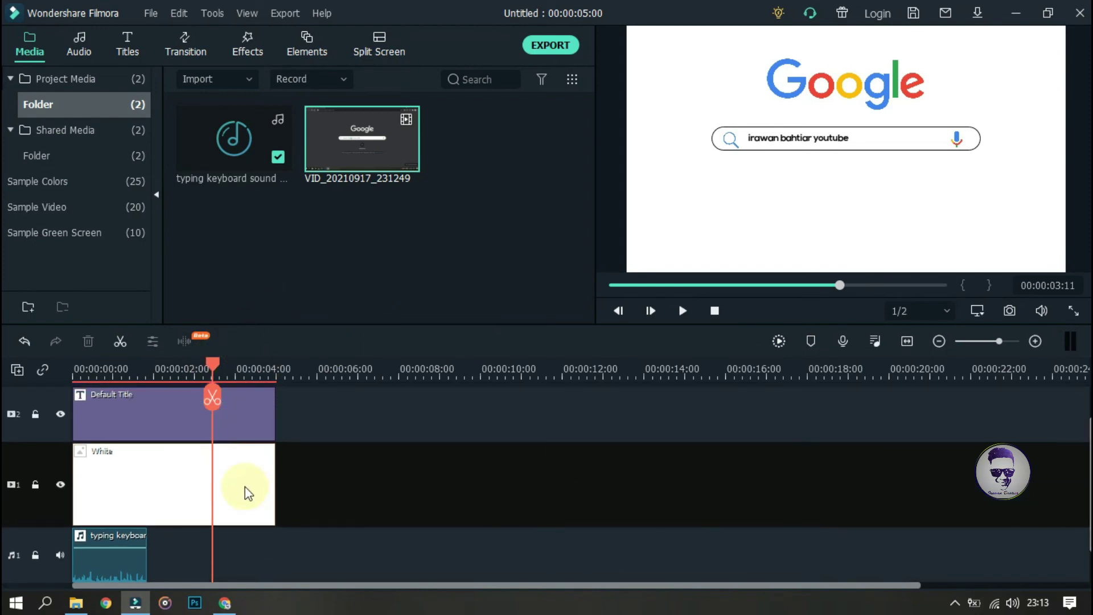
{"action": "left_click", "coordinate": [213, 395]}
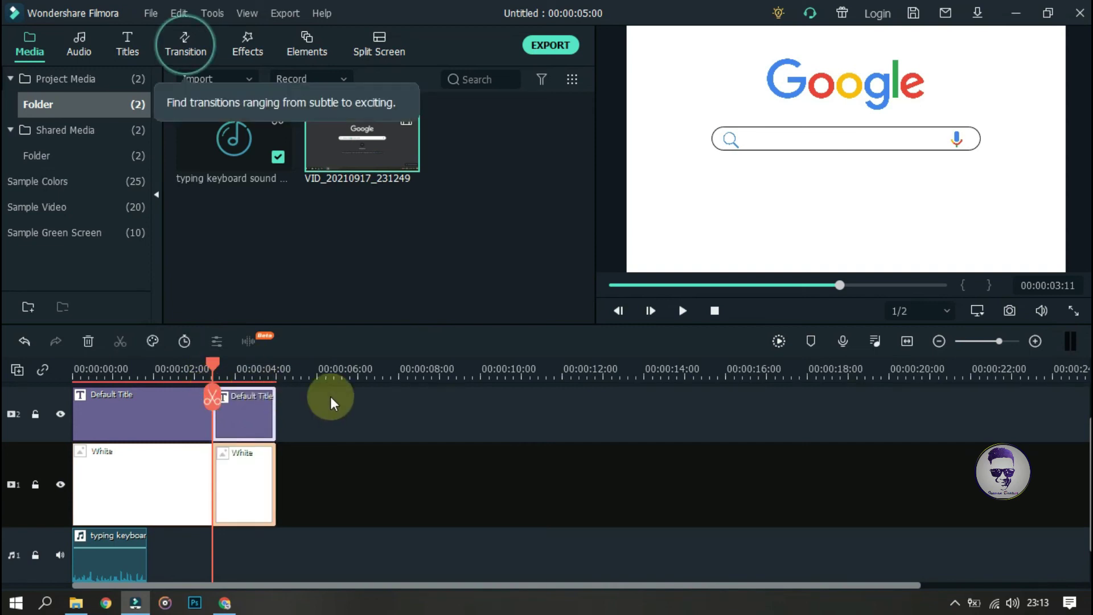
{"action": "left_click", "coordinate": [88, 341]}
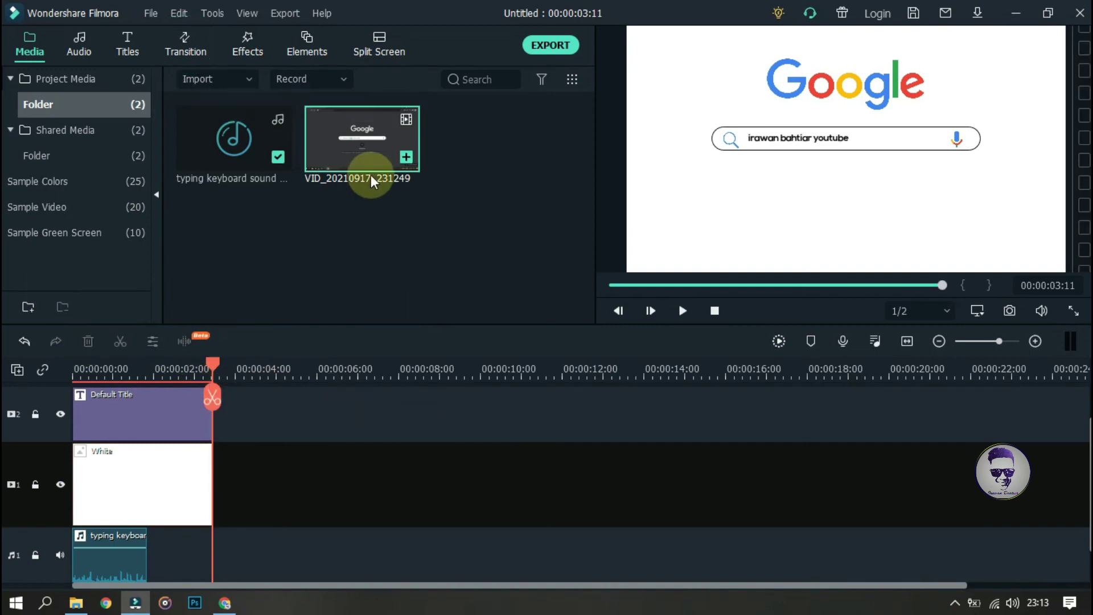
Place the VID_20210917_231249 recording after the White clip, keeping the 1920 x 1080 25fps project settings, and cut away its part before 00:00:22:03
{"action": "left_click_drag", "start_coordinate": [336, 139], "coordinate": [214, 472]}
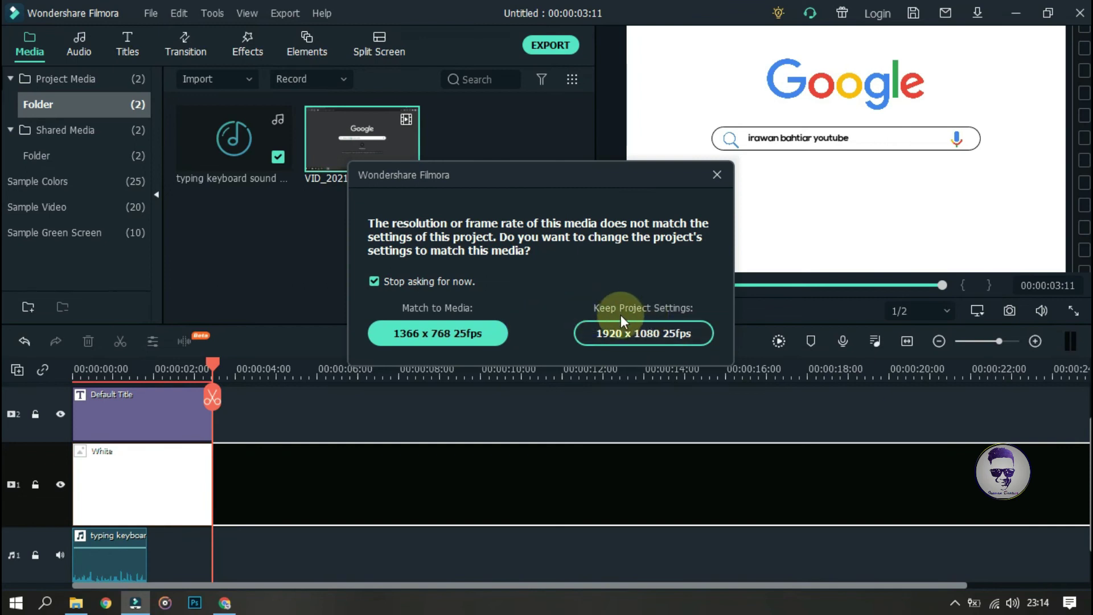
{"action": "left_click", "coordinate": [637, 334]}
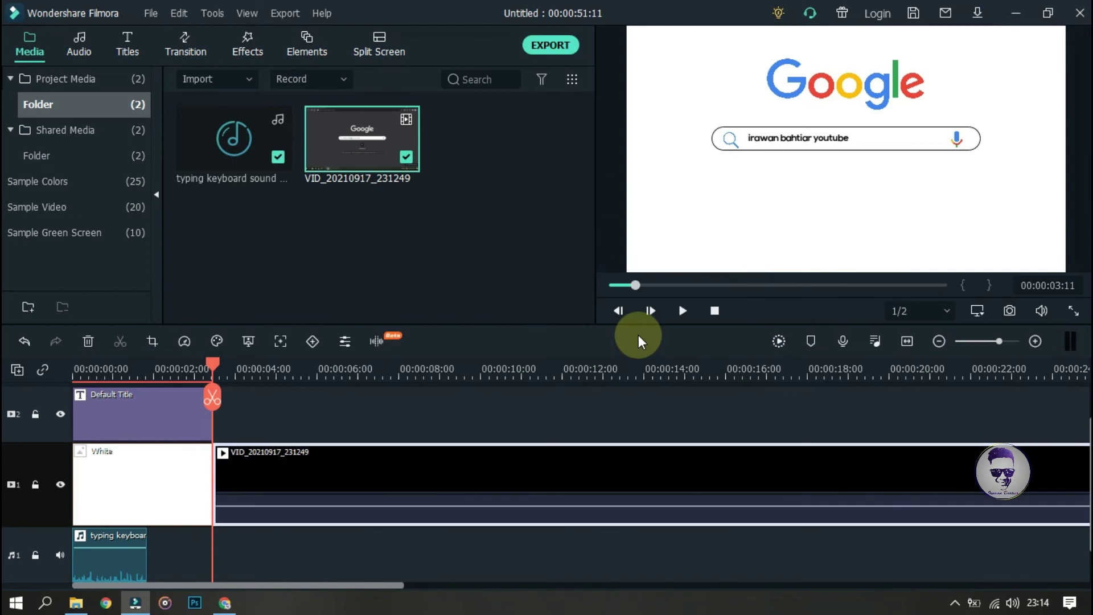
{"action": "left_click", "coordinate": [575, 428]}
{"action": "left_click", "coordinate": [603, 430]}
{"action": "left_click_drag", "start_coordinate": [603, 429], "coordinate": [720, 376]}
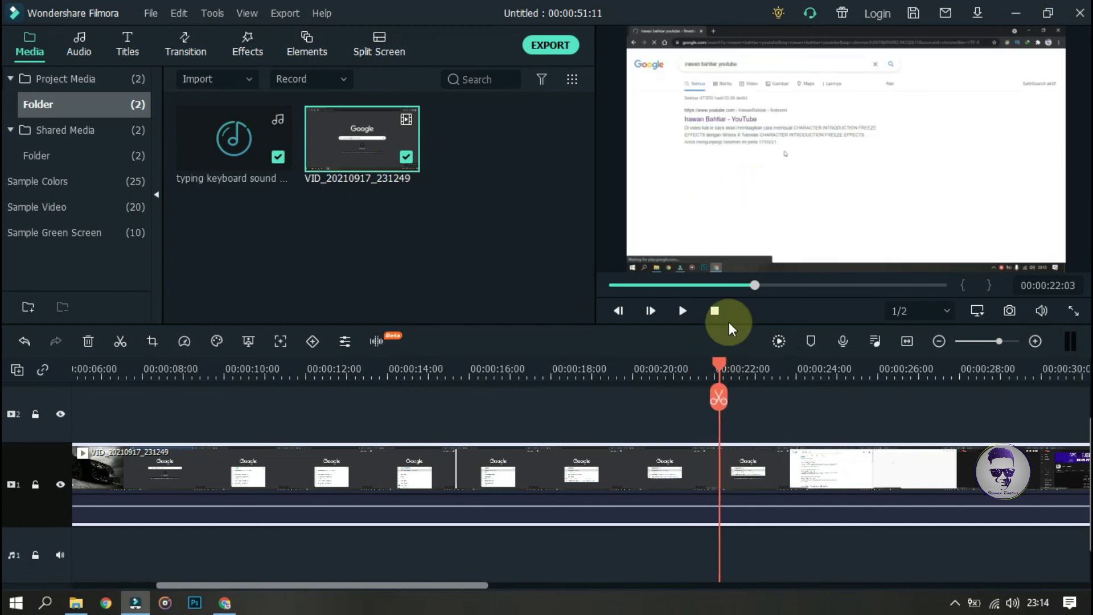
{"action": "left_click", "coordinate": [720, 399]}
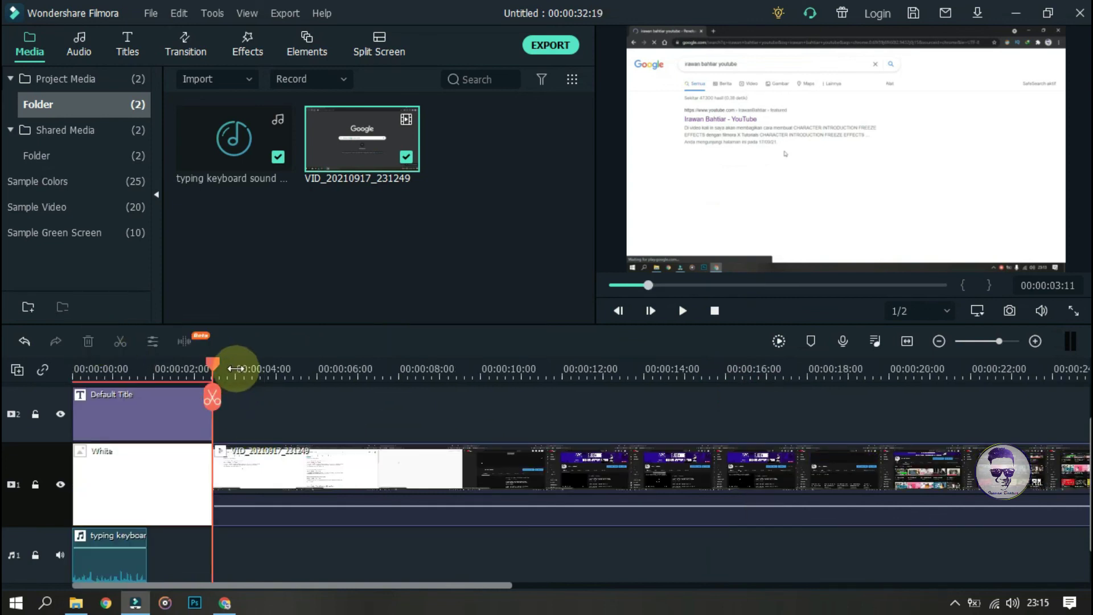
Split the screen recording at 00:00:21:15 and delete the part after the cut
{"action": "left_click_drag", "start_coordinate": [234, 369], "coordinate": [559, 401]}
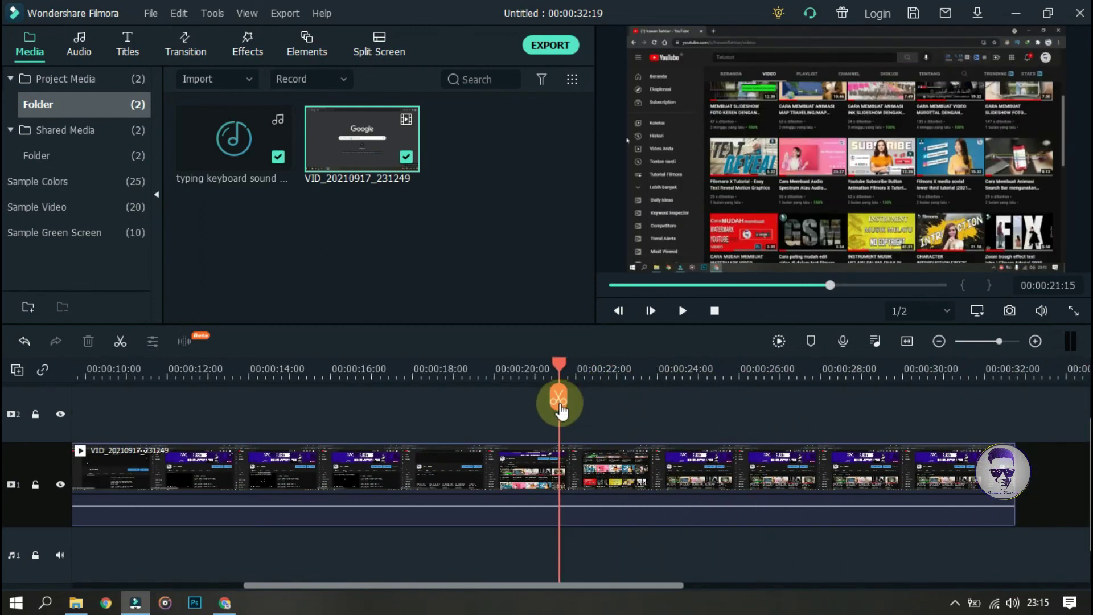
{"action": "left_click", "coordinate": [559, 402]}
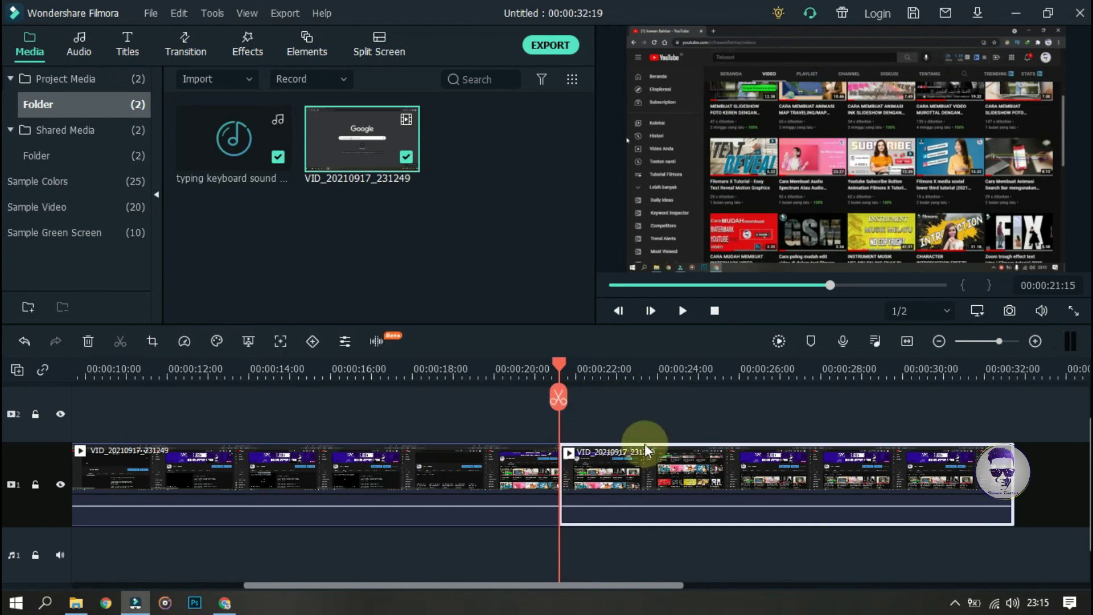
{"action": "left_click", "coordinate": [83, 342]}
Add a Dissolve transition between the White clip and the screen recording and shorten its duration
{"action": "left_click_drag", "start_coordinate": [436, 585], "coordinate": [126, 548]}
{"action": "left_click", "coordinate": [170, 52]}
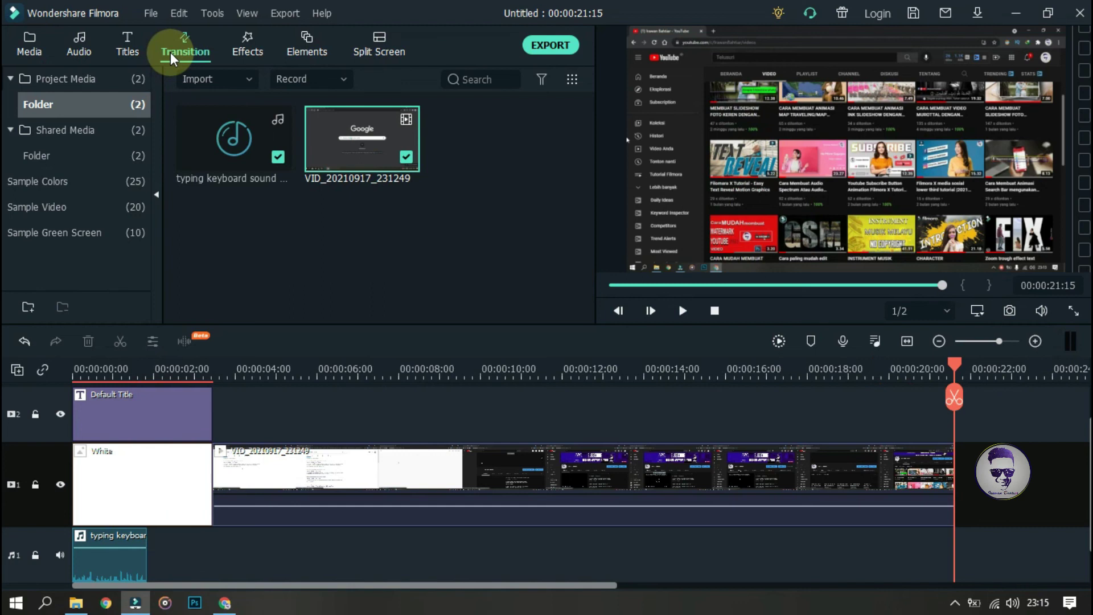
{"action": "left_click", "coordinate": [69, 114]}
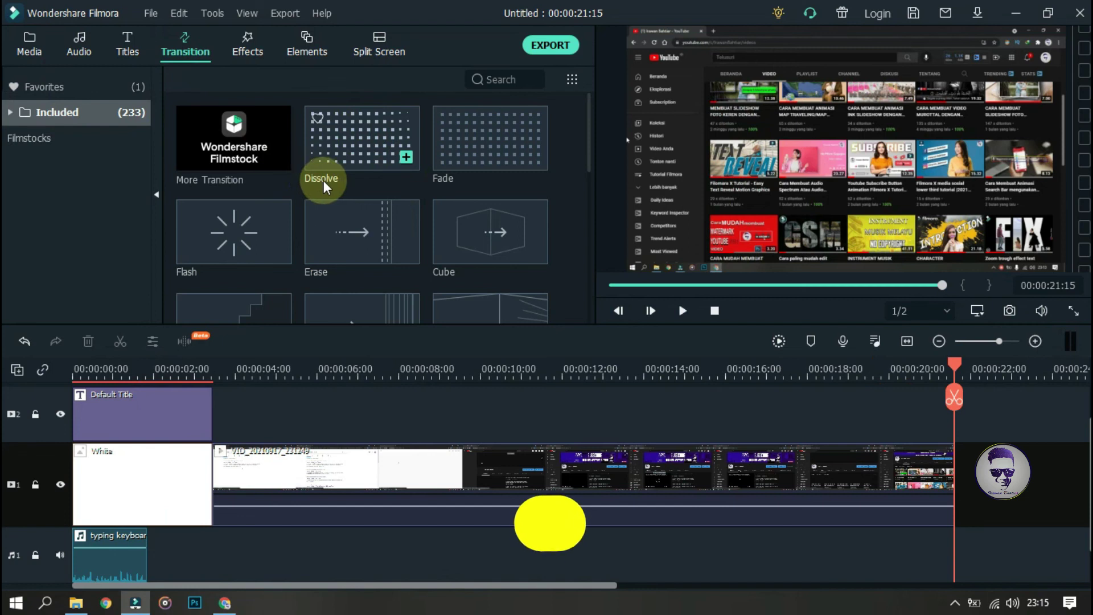
{"action": "left_click_drag", "start_coordinate": [360, 138], "coordinate": [228, 484]}
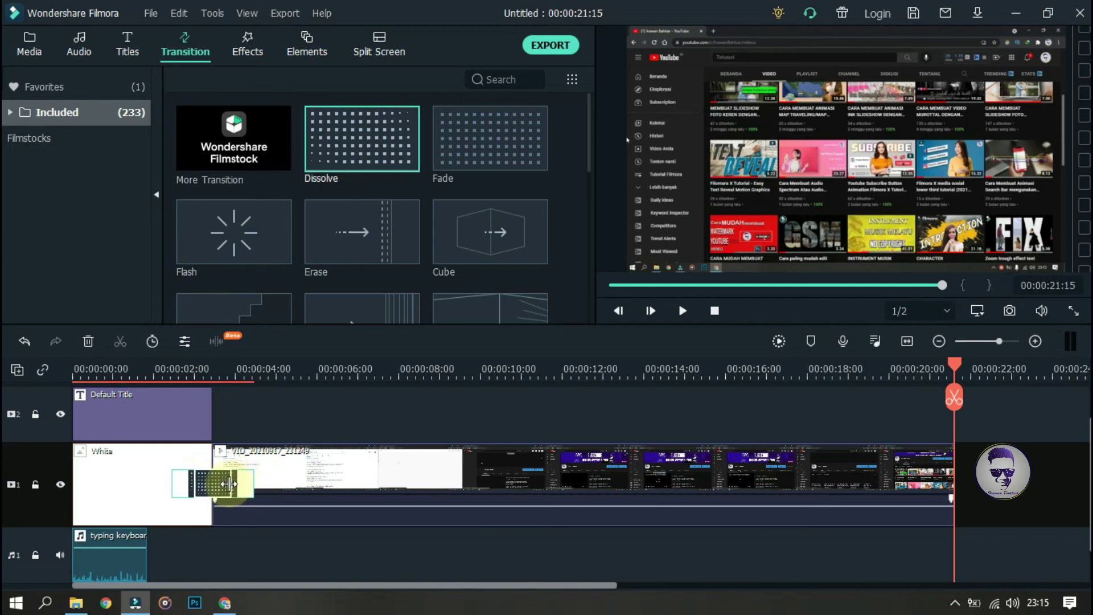
Preview the animation from the typed search text through the dissolve into the YouTube channel recording
{"action": "left_click", "coordinate": [633, 313]}
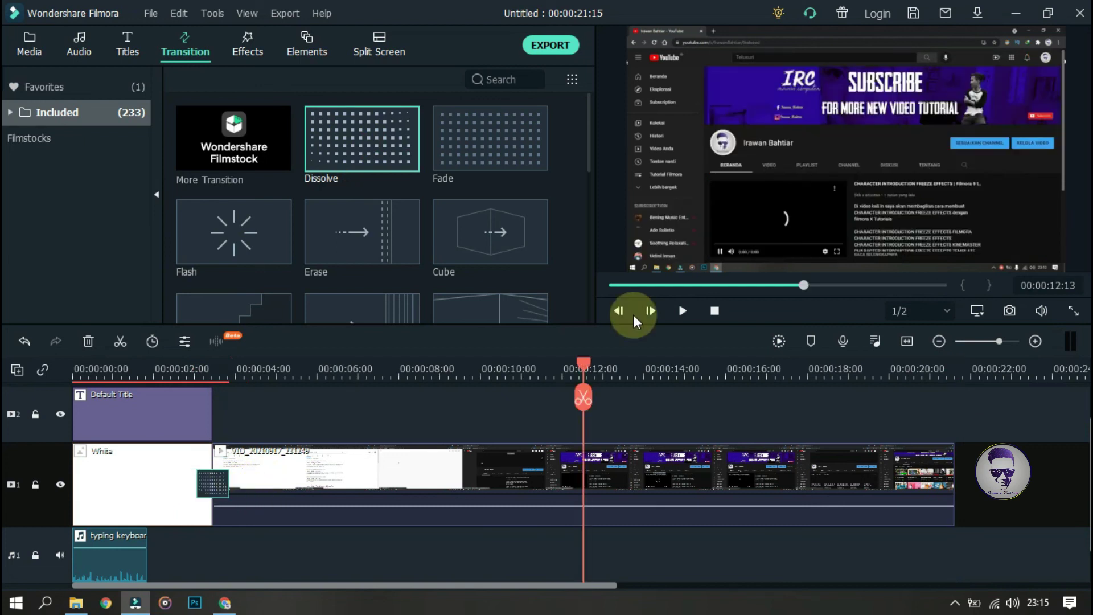
{"action": "left_click_drag", "start_coordinate": [589, 367], "coordinate": [179, 391]}
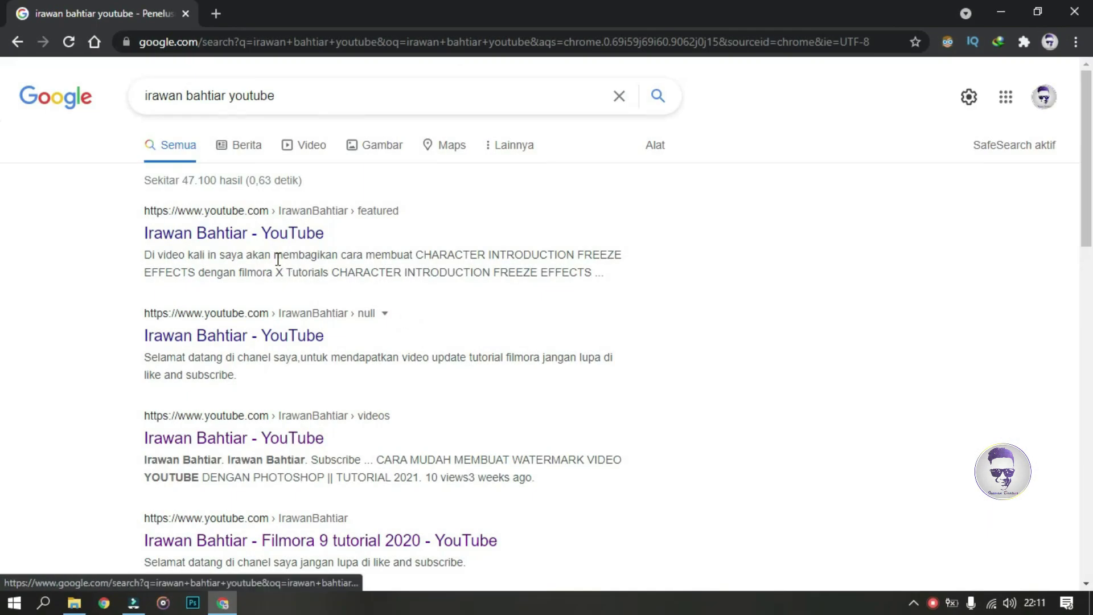
{"action": "left_click", "coordinate": [251, 242]}
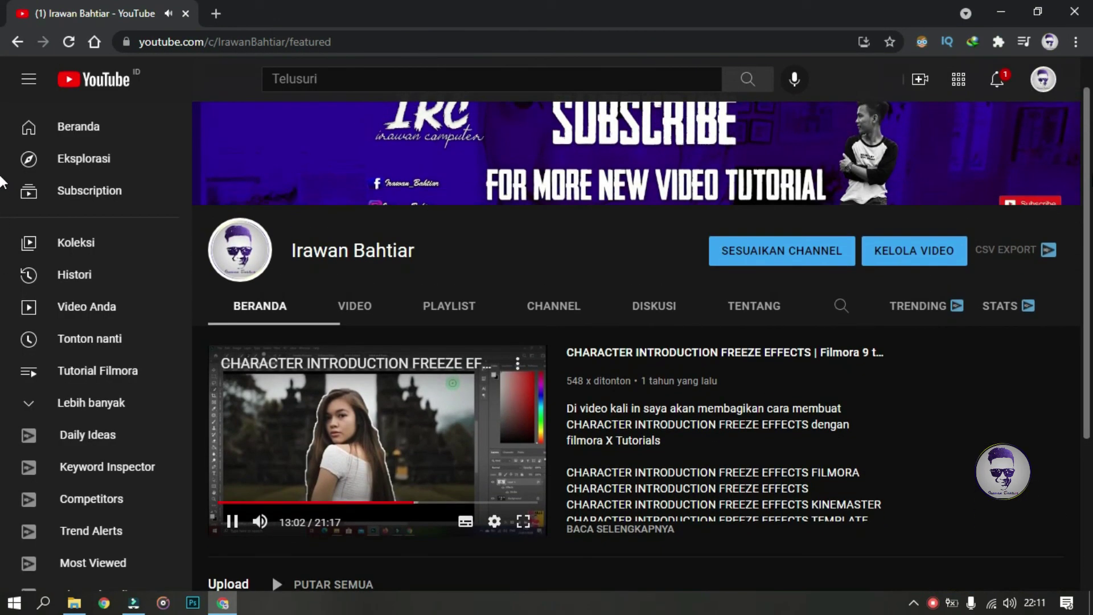
{"action": "scroll", "coordinate": [1, 181], "scroll_direction": "down", "scroll_amount": 2}
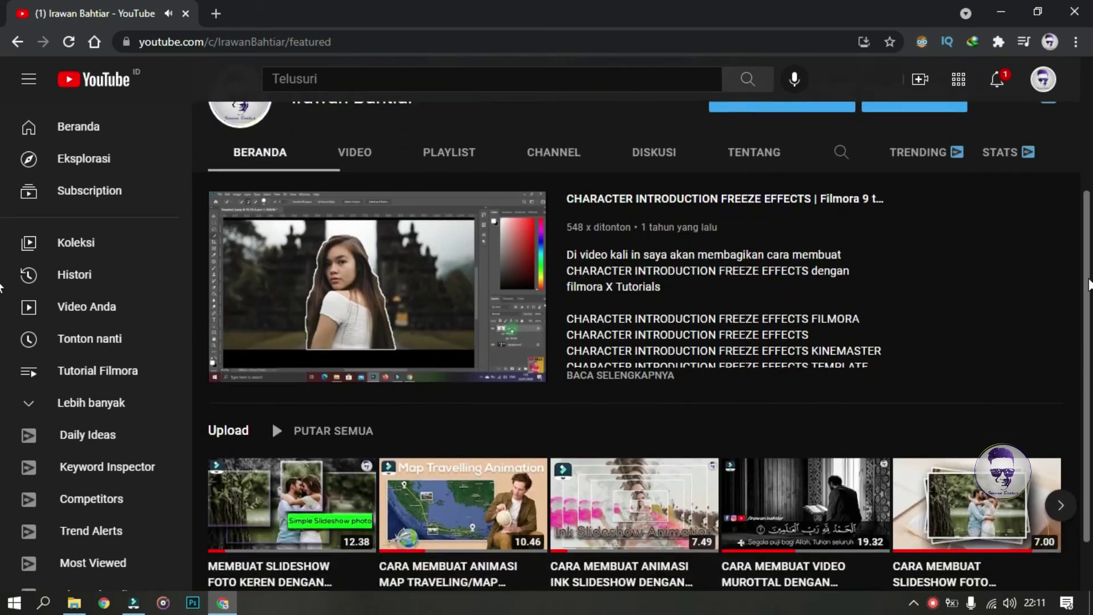